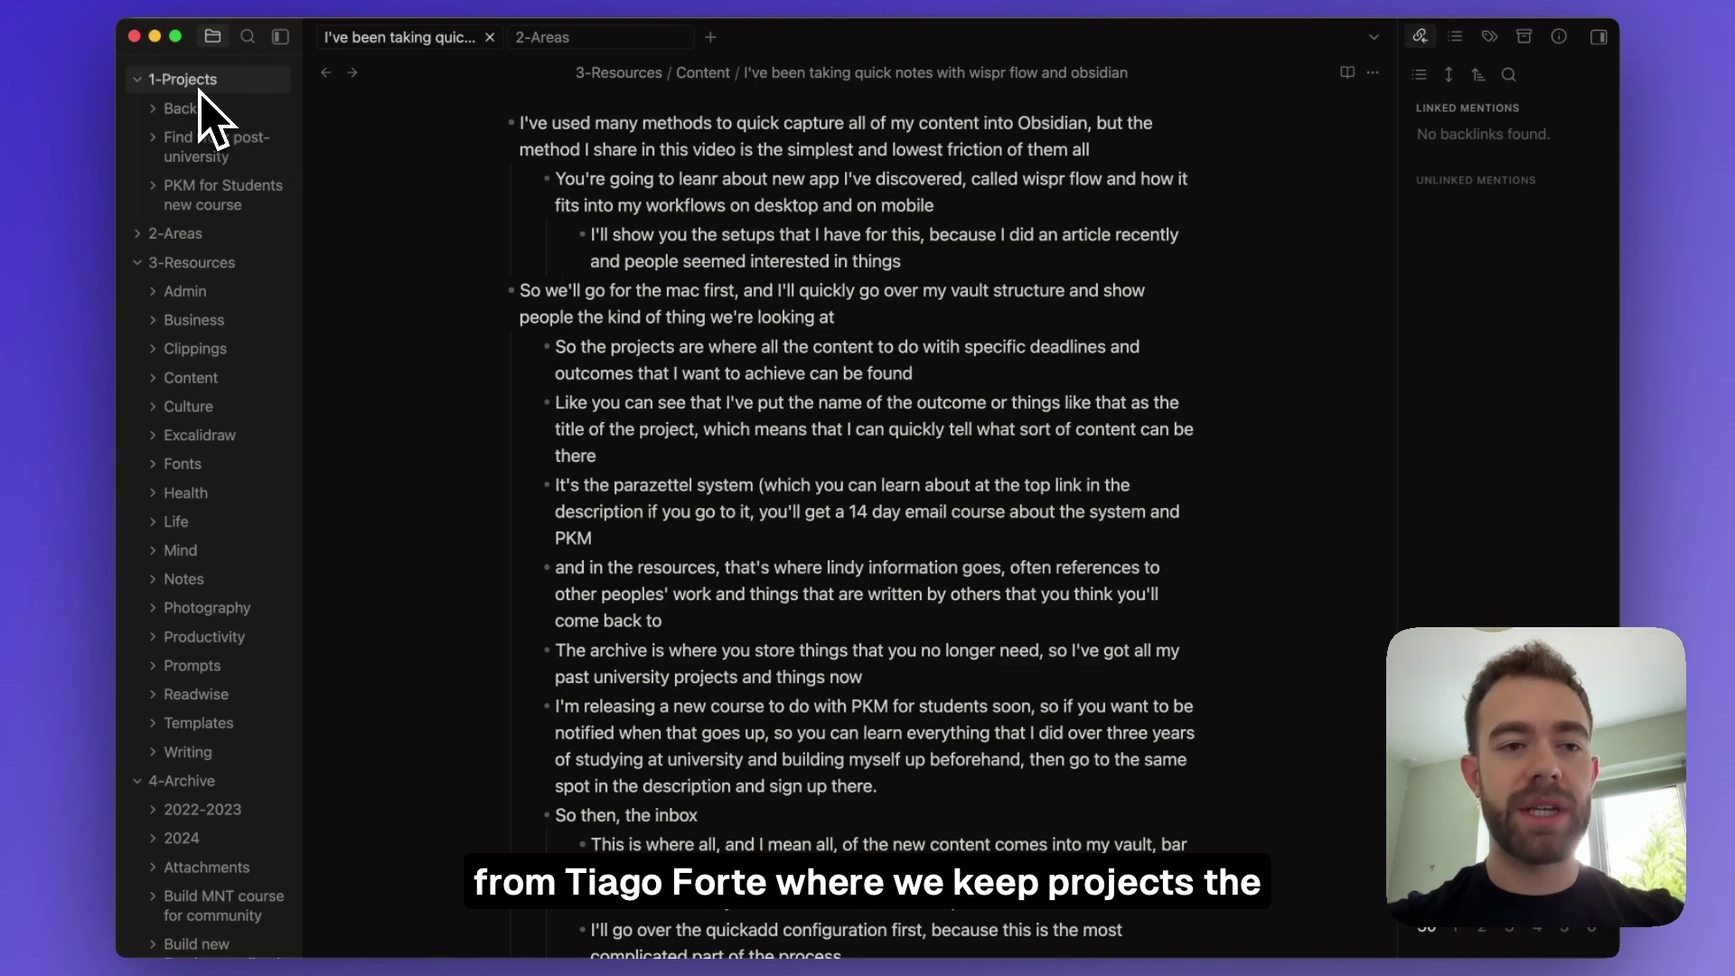
Open the 'PKM for Students new course' folder note under 1-Projects
{"action": "left_click", "coordinate": [200, 191]}
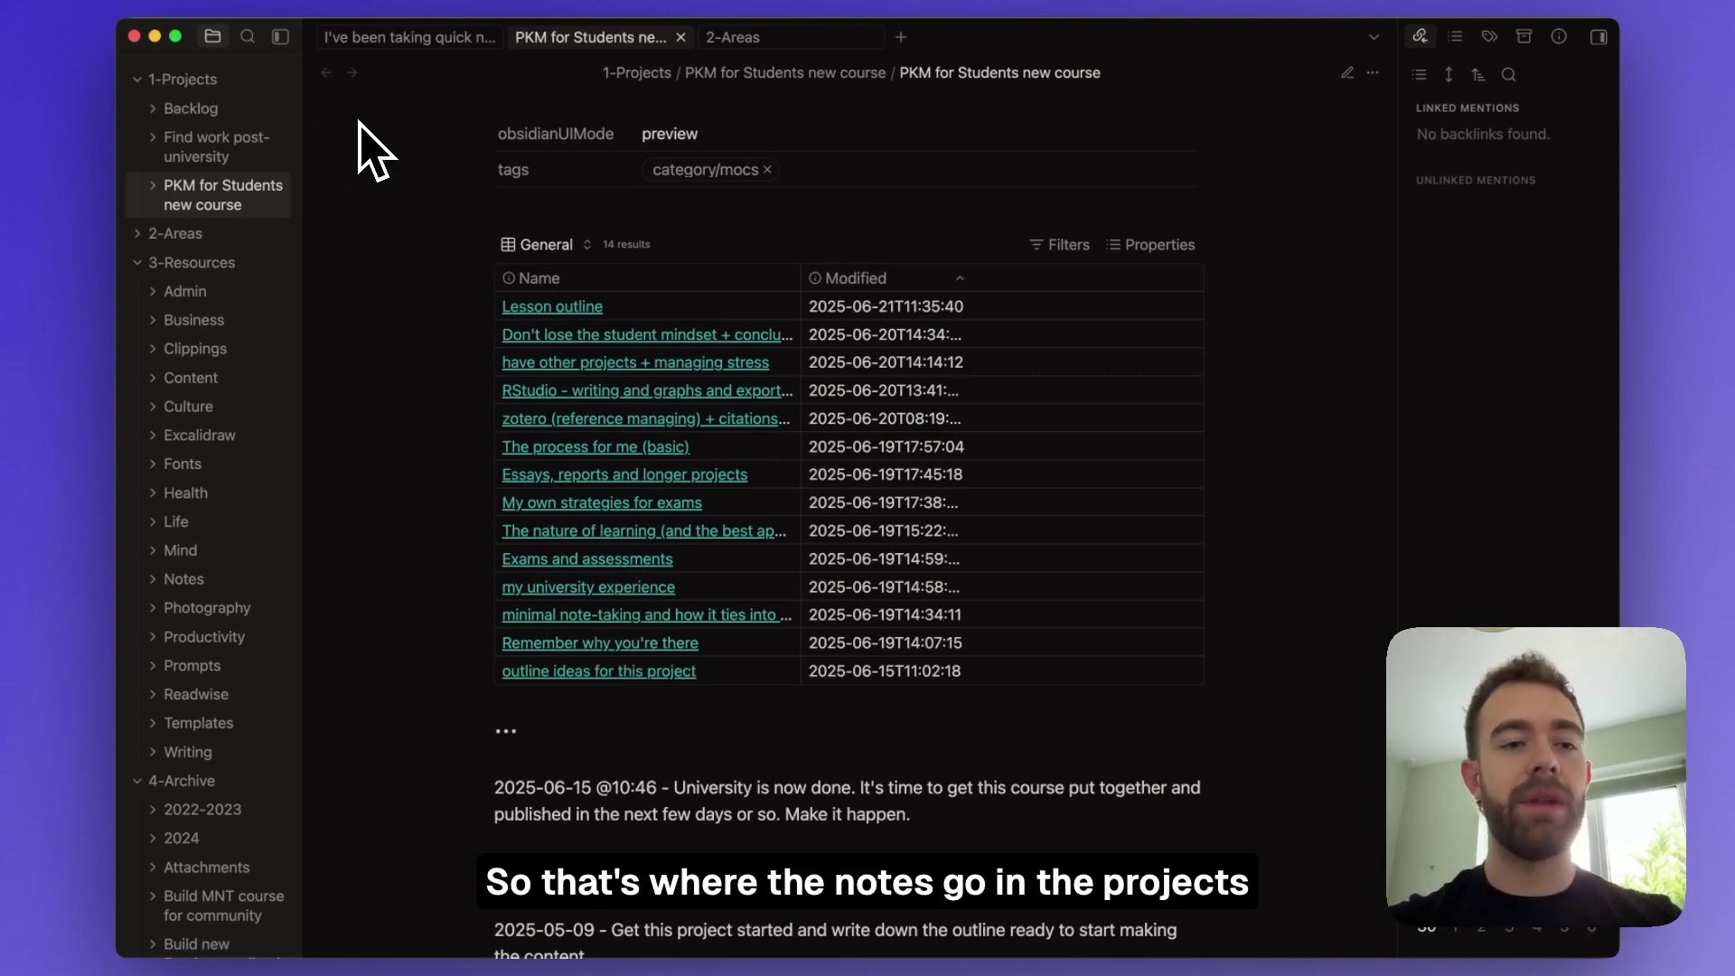
Open the 2-Areas folder note showing its Zettelkasten table of 241 atomic notes
{"action": "left_click", "coordinate": [207, 240]}
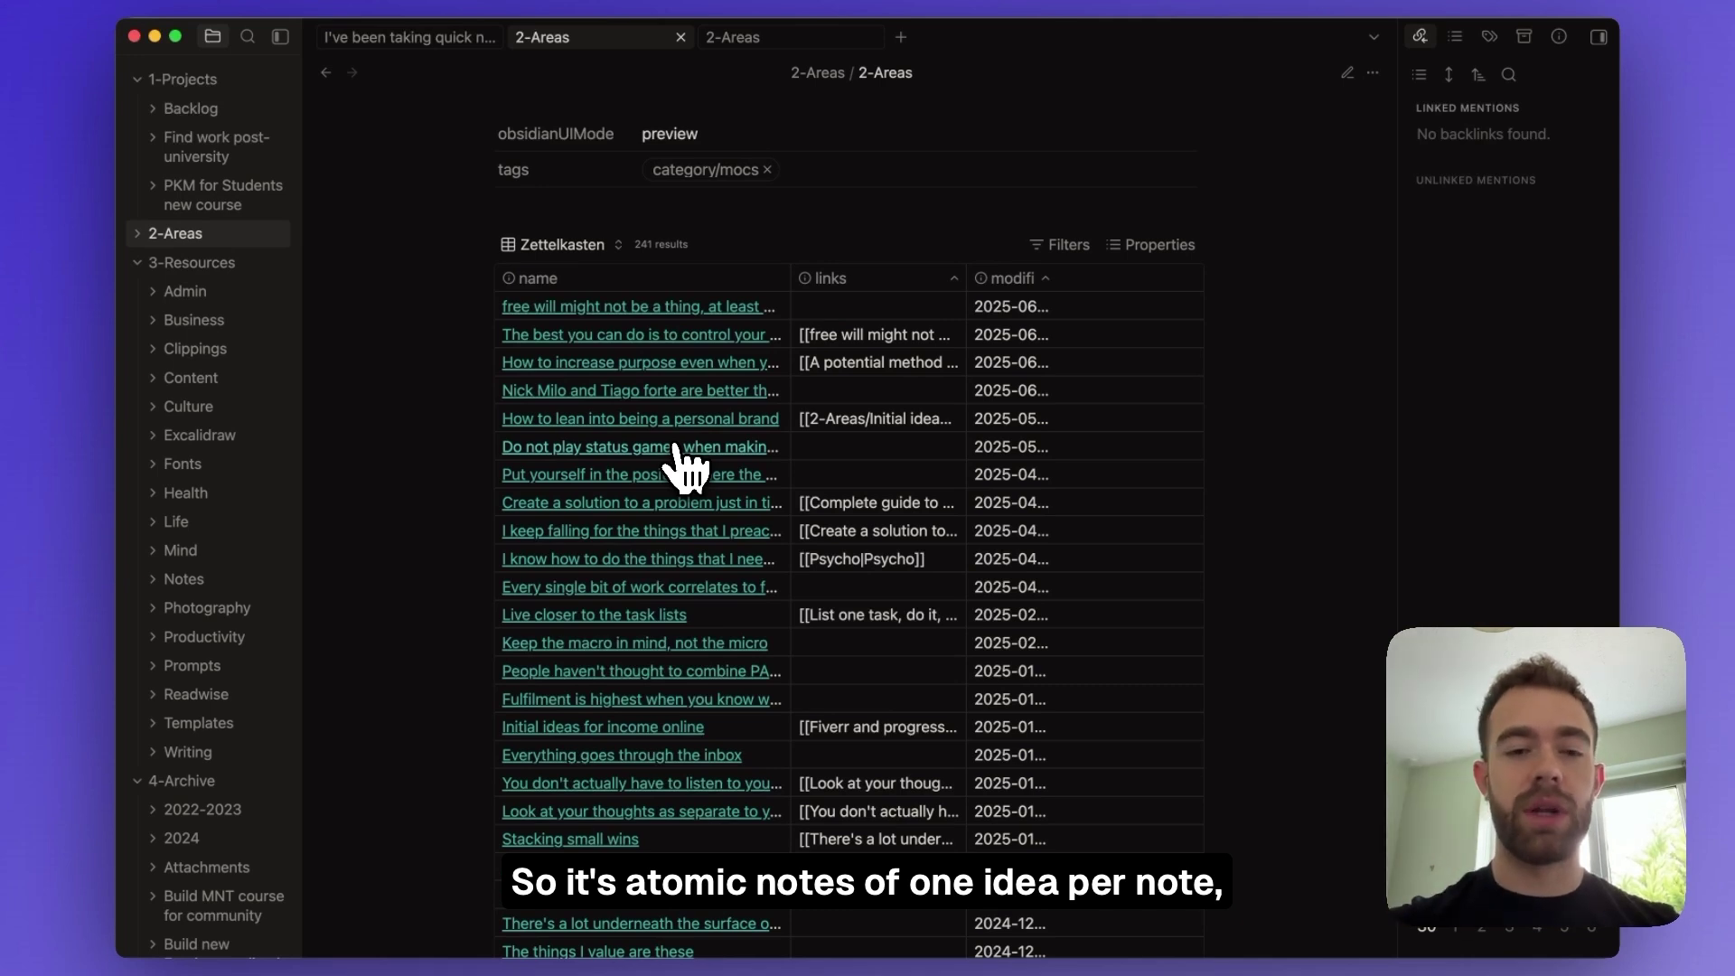
Open the Readwise folder note under 3-Resources with its 136-article table
{"action": "scroll", "coordinate": [682, 452], "scroll_direction": "down", "scroll_amount": 3}
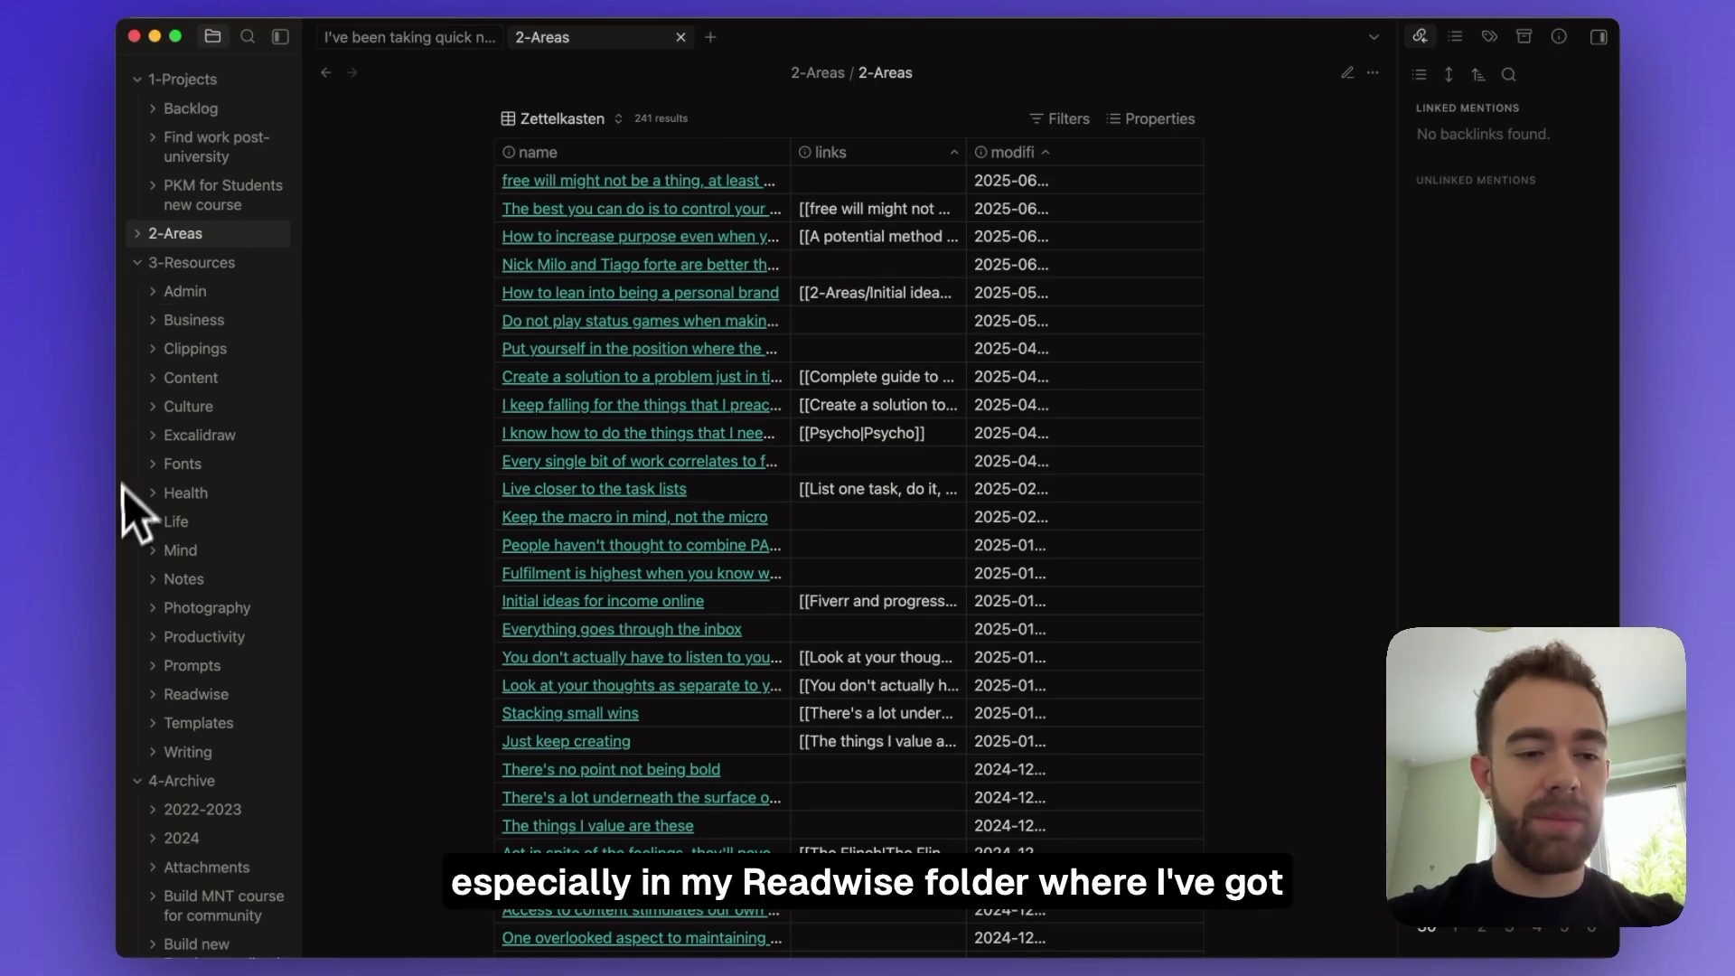
{"action": "left_click", "coordinate": [198, 695]}
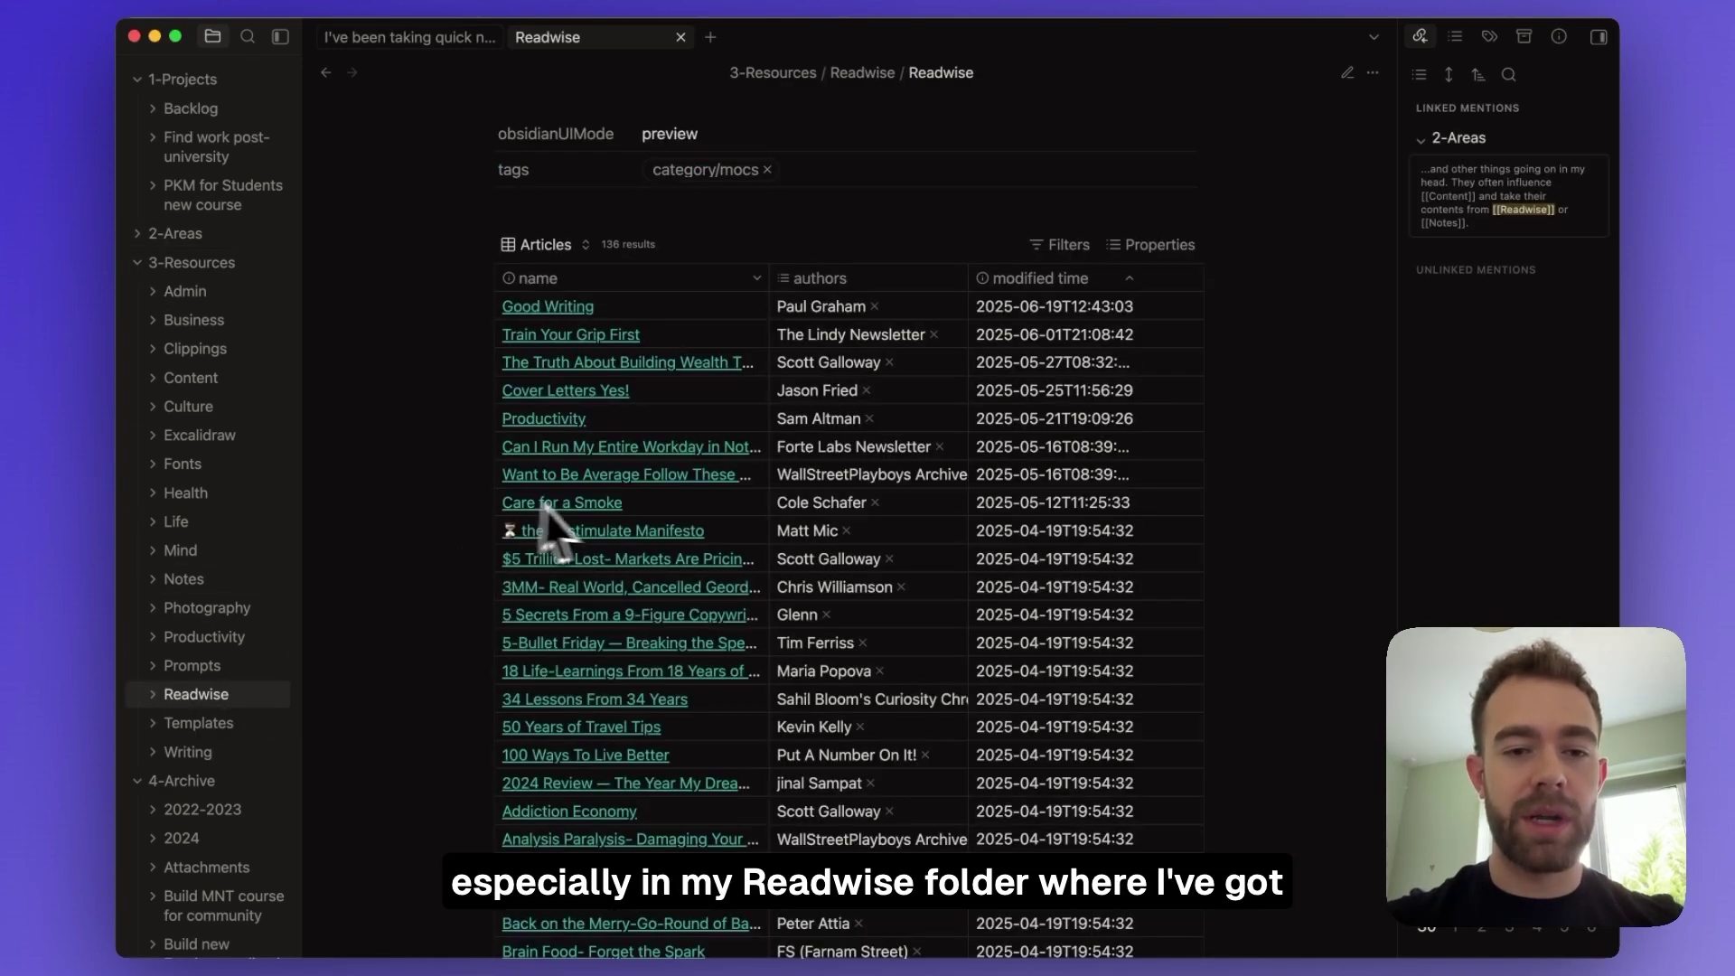
Scroll through the Readwise Articles table and down the sidebar to 4-Archive
{"action": "scroll", "coordinate": [639, 542], "scroll_direction": "down", "scroll_amount": 20}
{"action": "scroll", "coordinate": [630, 526], "scroll_direction": "down", "scroll_amount": 10}
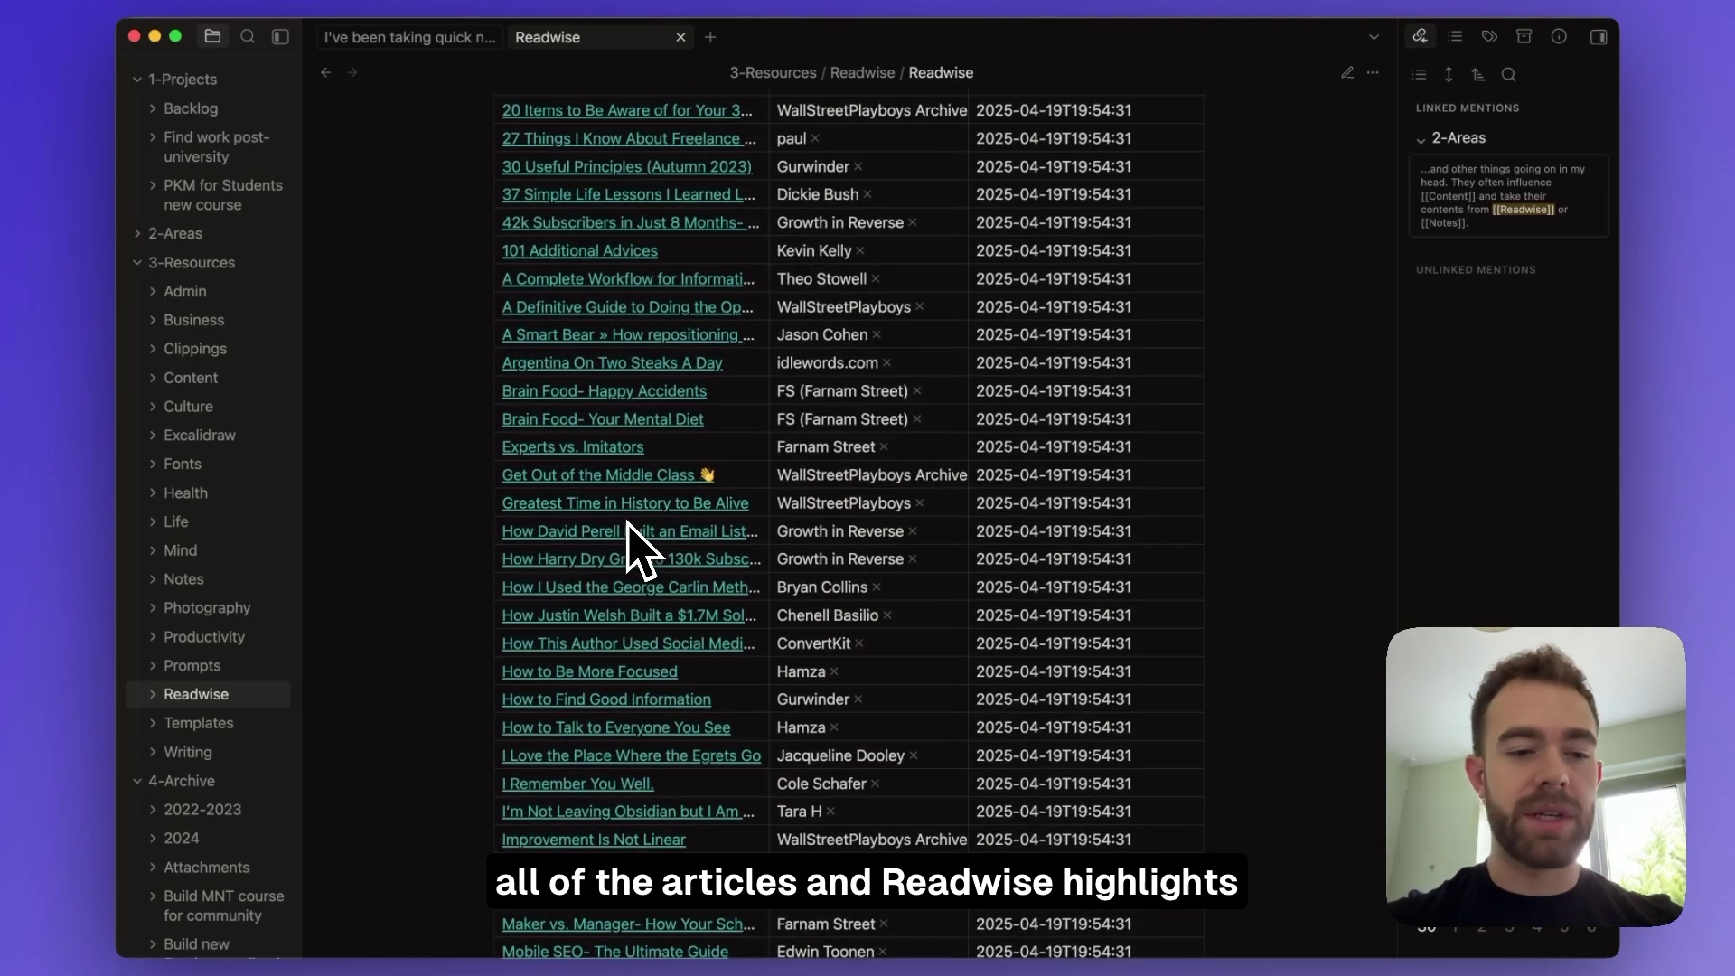
{"action": "scroll", "coordinate": [639, 542], "scroll_direction": "down", "scroll_amount": 3}
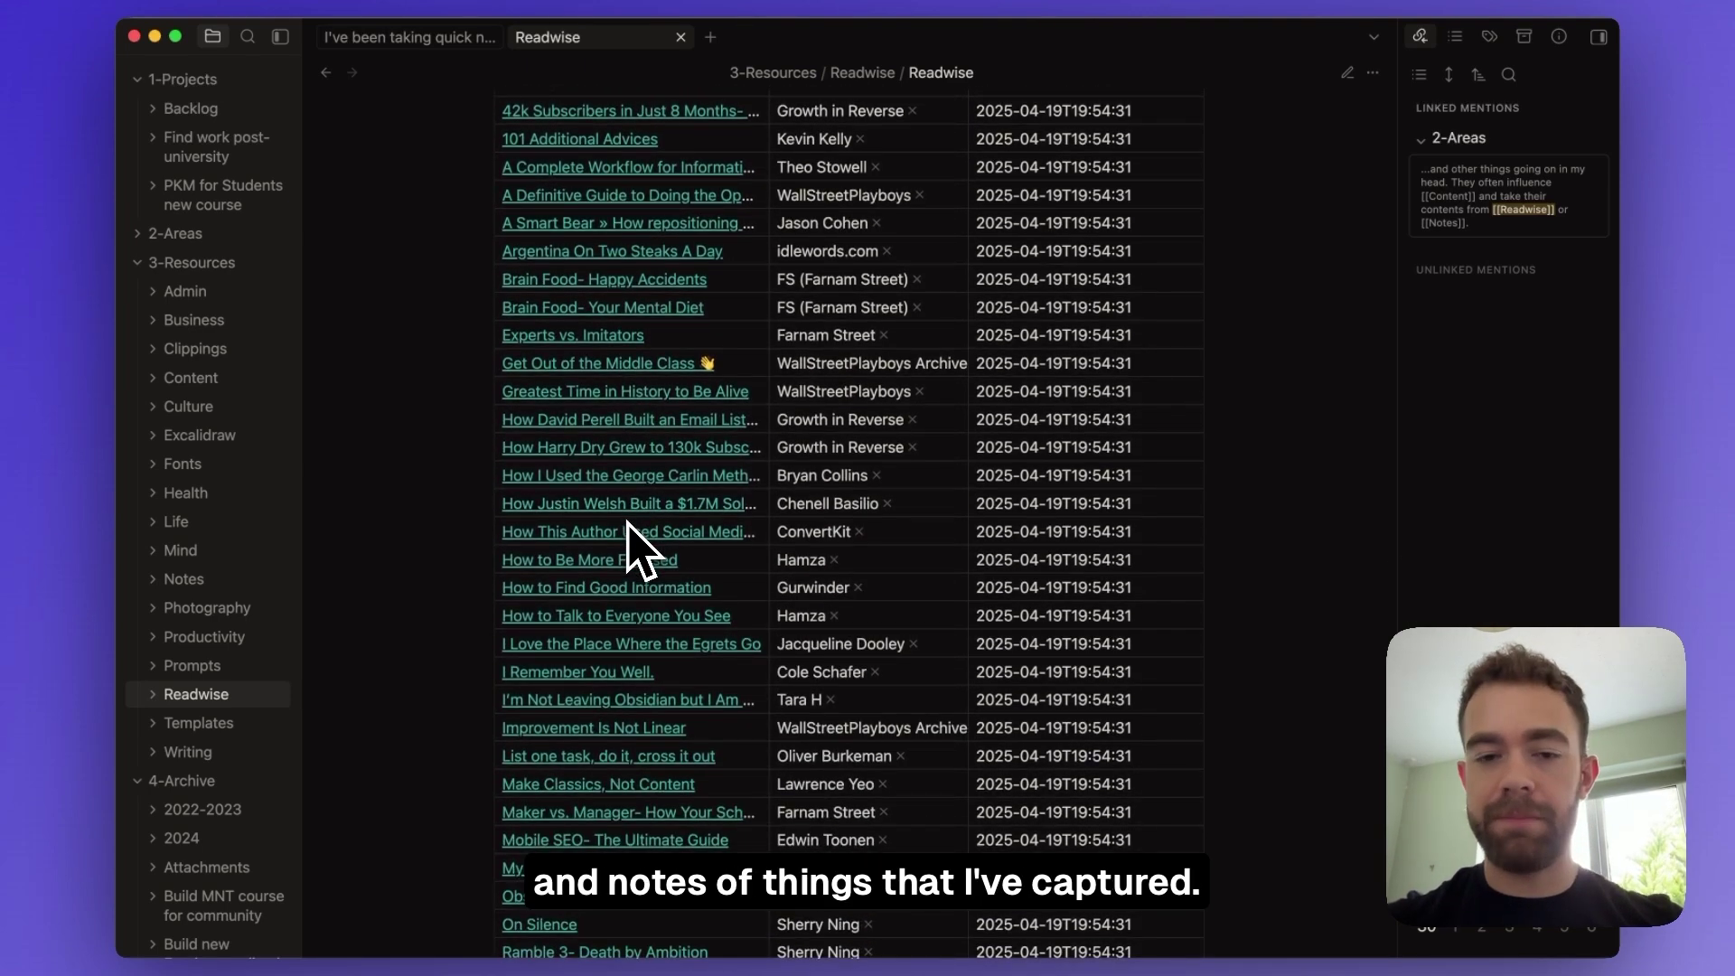
{"action": "scroll", "coordinate": [639, 542], "scroll_direction": "down", "scroll_amount": 10}
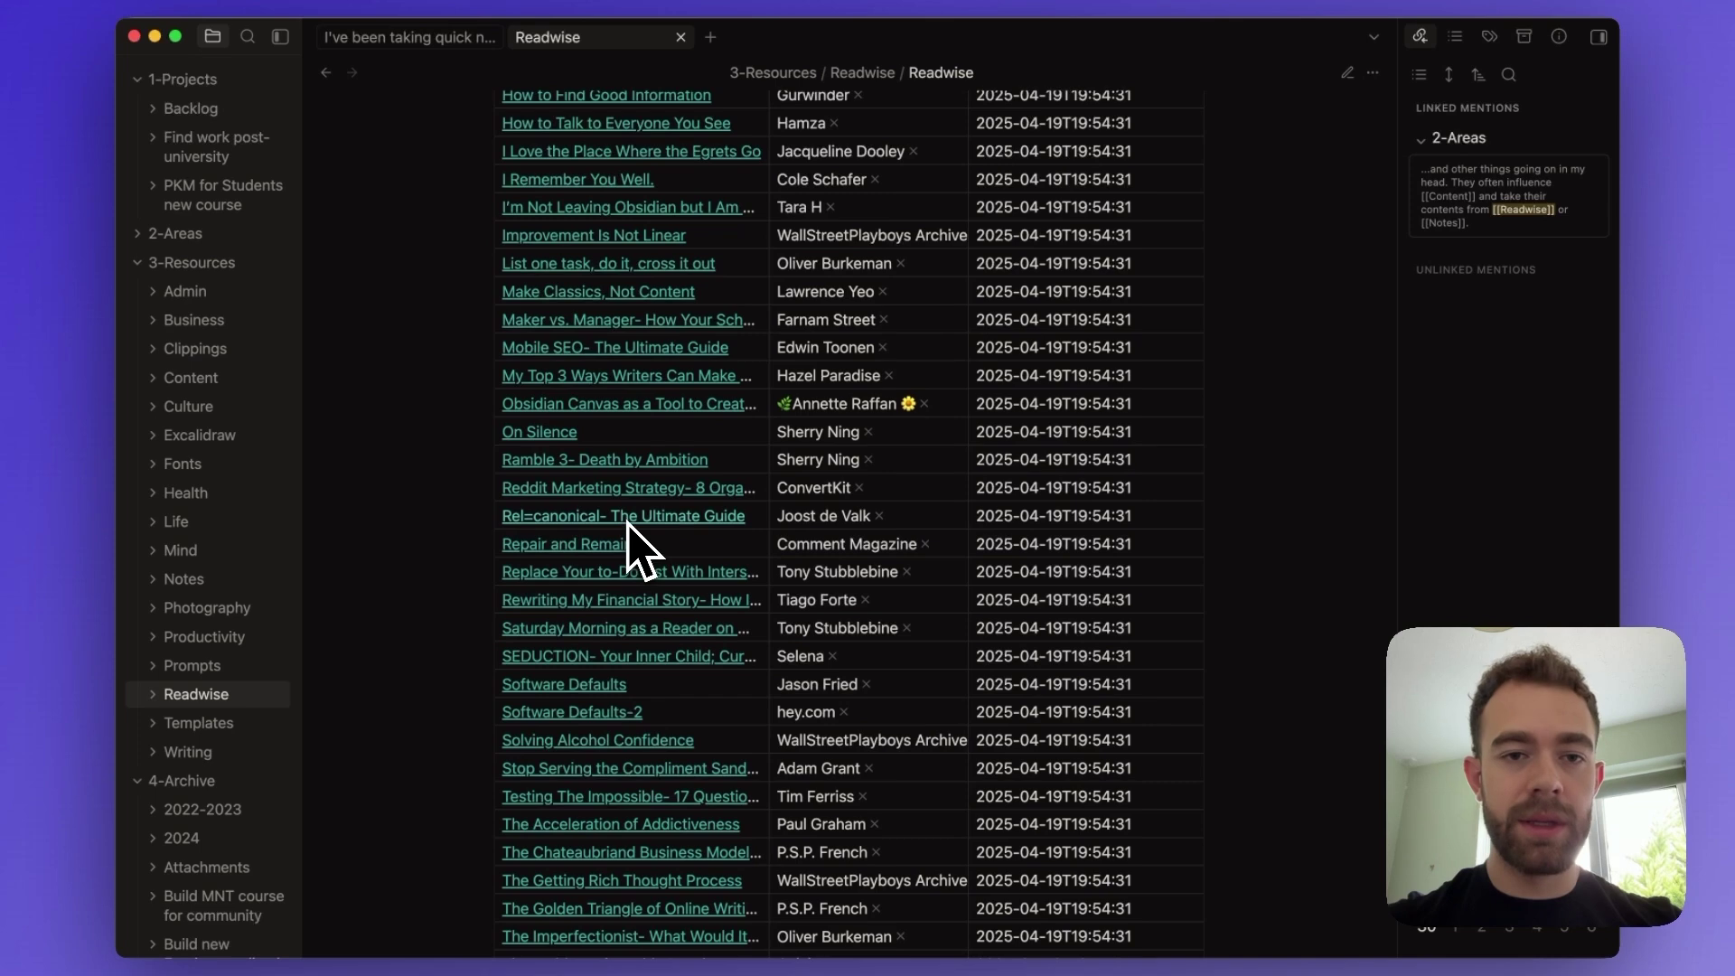
{"action": "scroll", "coordinate": [643, 550], "scroll_direction": "down", "scroll_amount": 3}
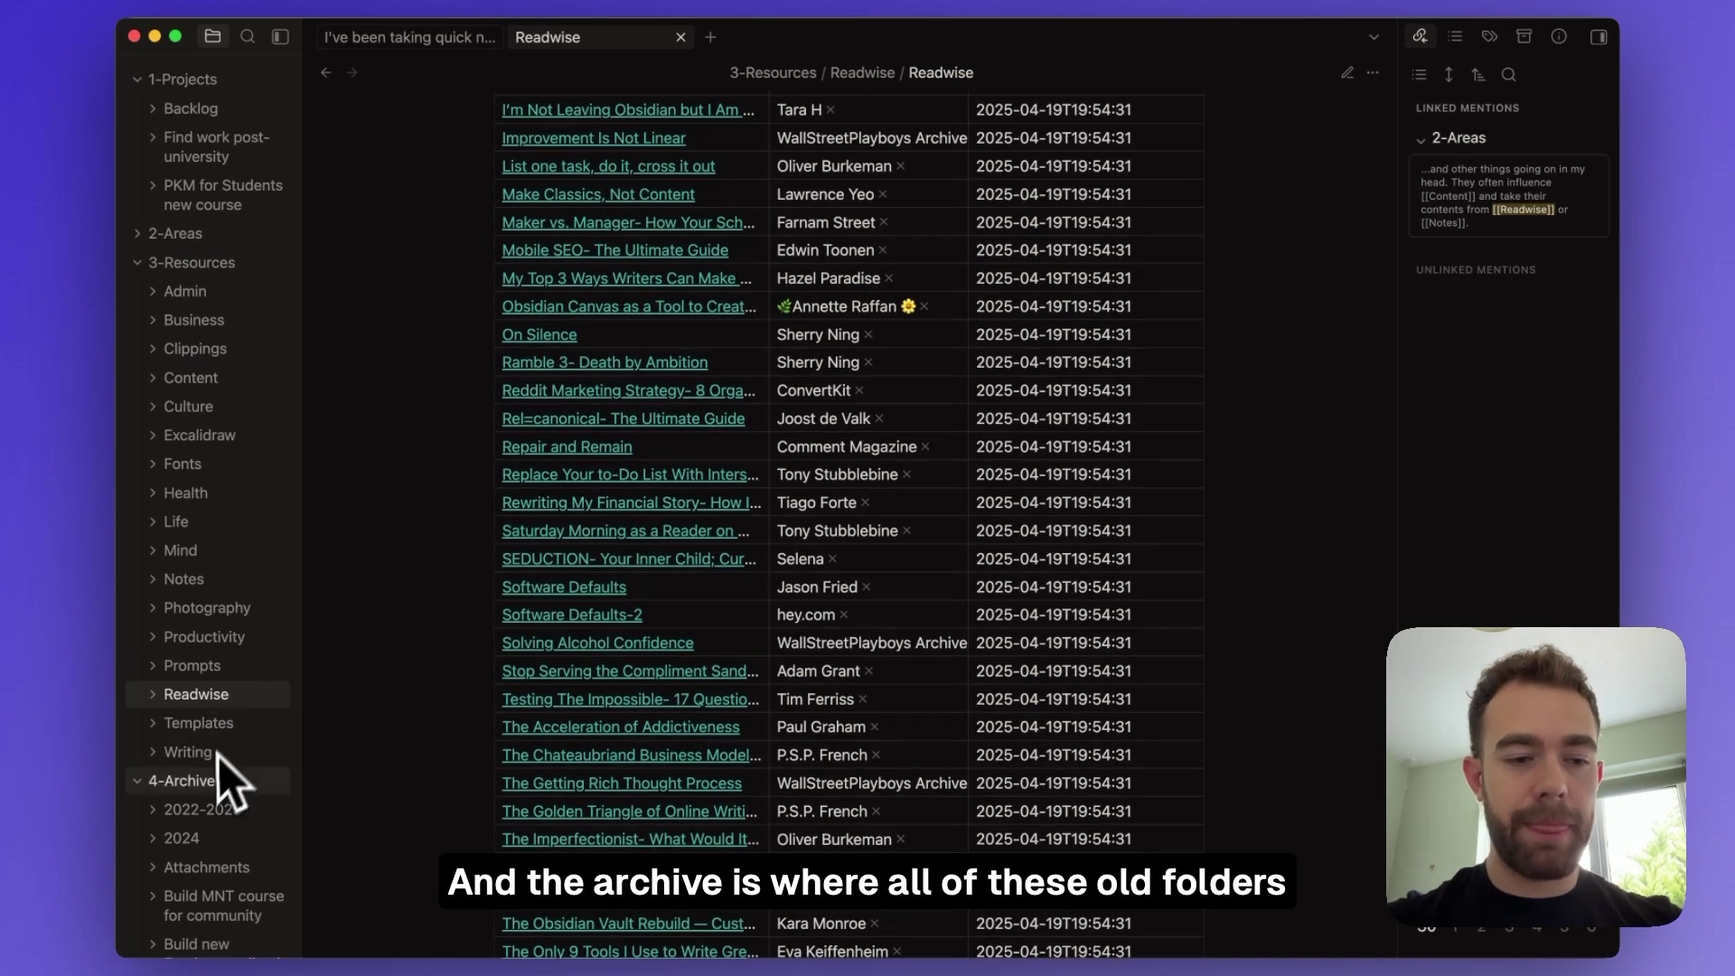
{"action": "scroll", "coordinate": [213, 813], "scroll_direction": "down", "scroll_amount": 1}
{"action": "scroll", "coordinate": [213, 813], "scroll_direction": "down", "scroll_amount": 10}
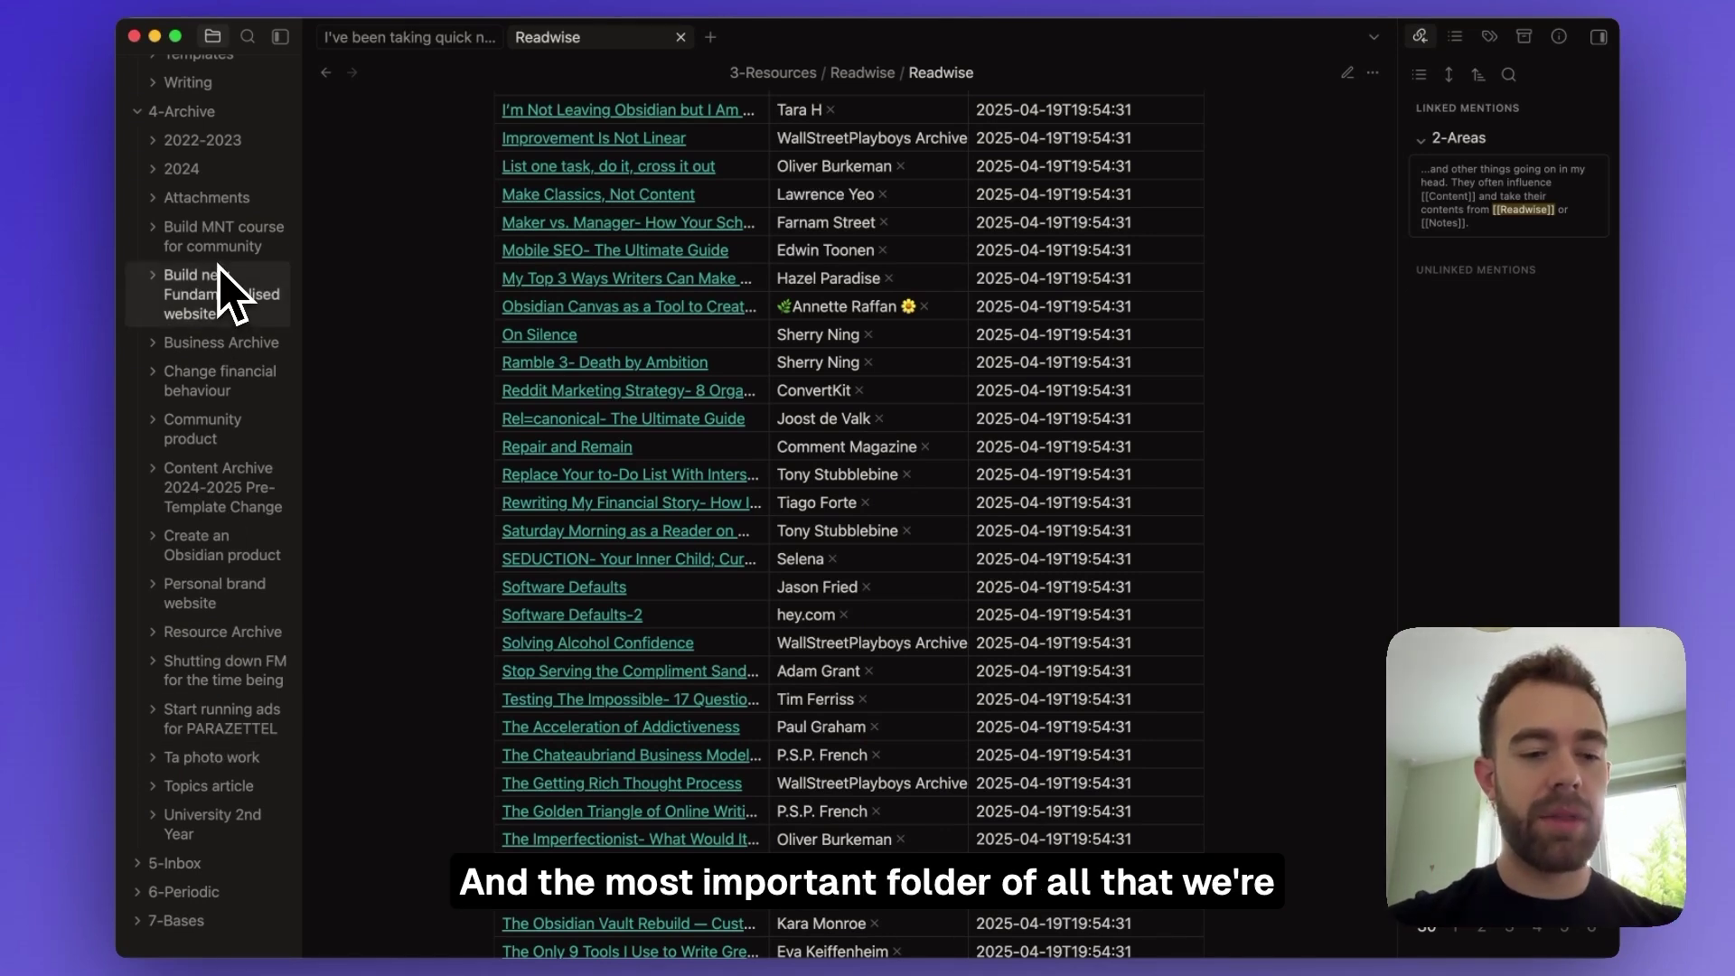
Open the 5-Inbox folder note, then return to its tab from the quick-notes script note
{"action": "left_click", "coordinate": [185, 866]}
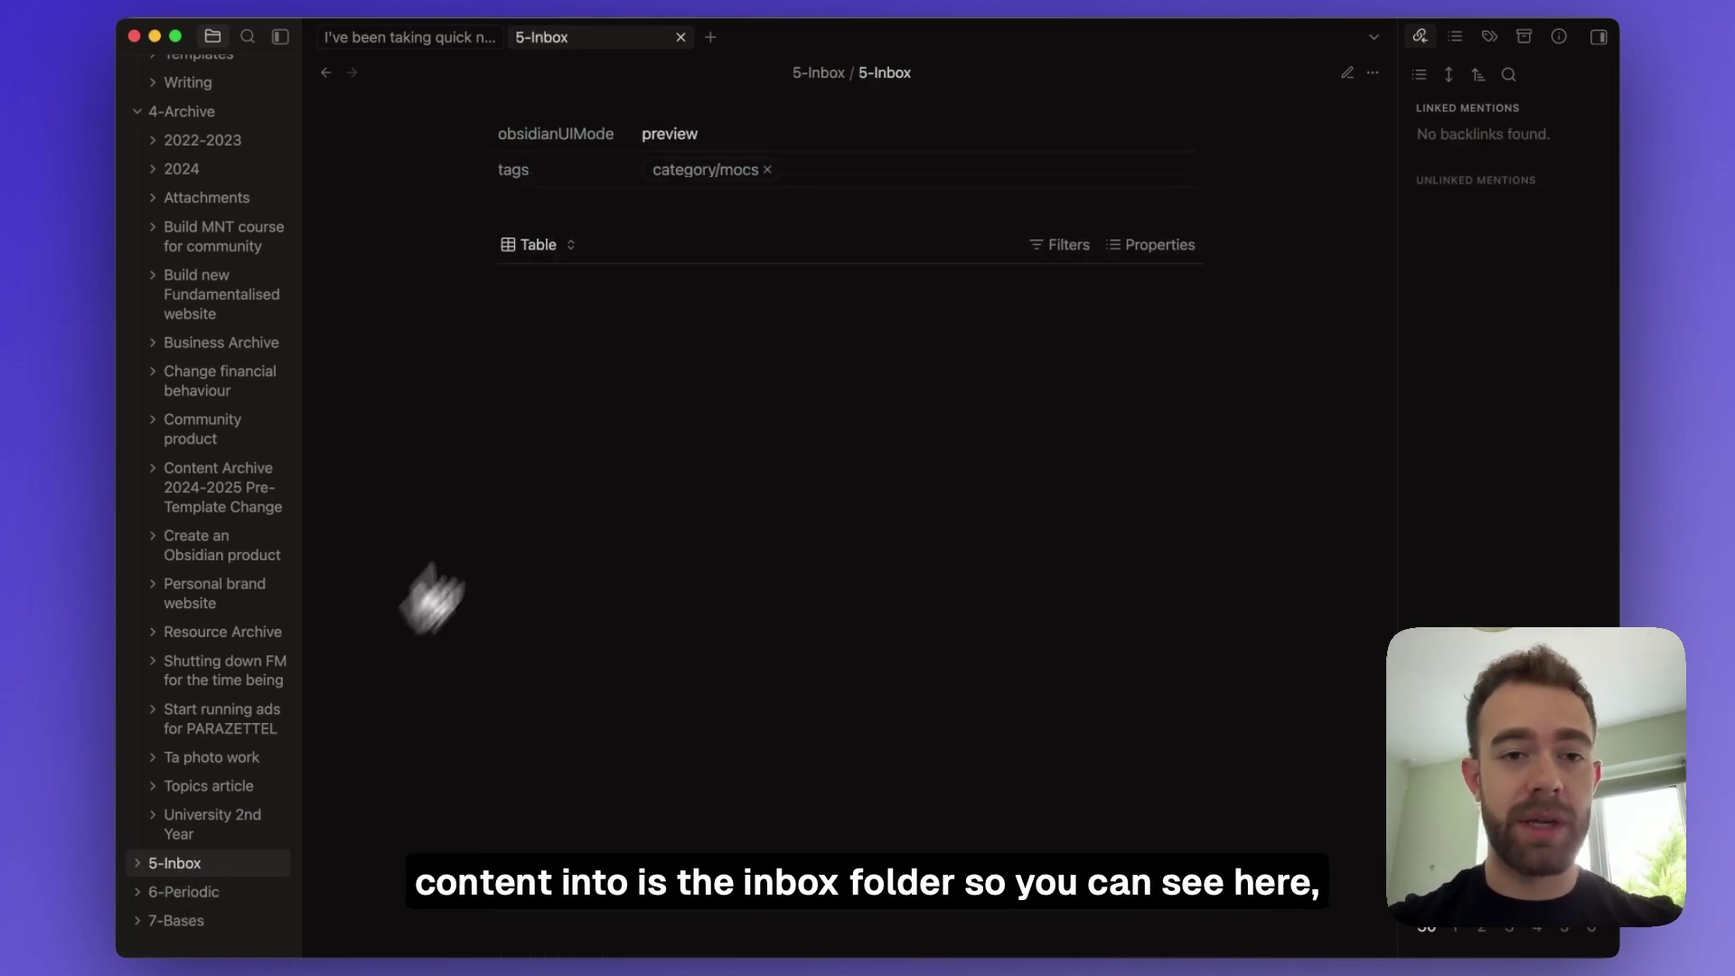
{"action": "scroll", "coordinate": [253, 713], "scroll_direction": "up", "scroll_amount": 10}
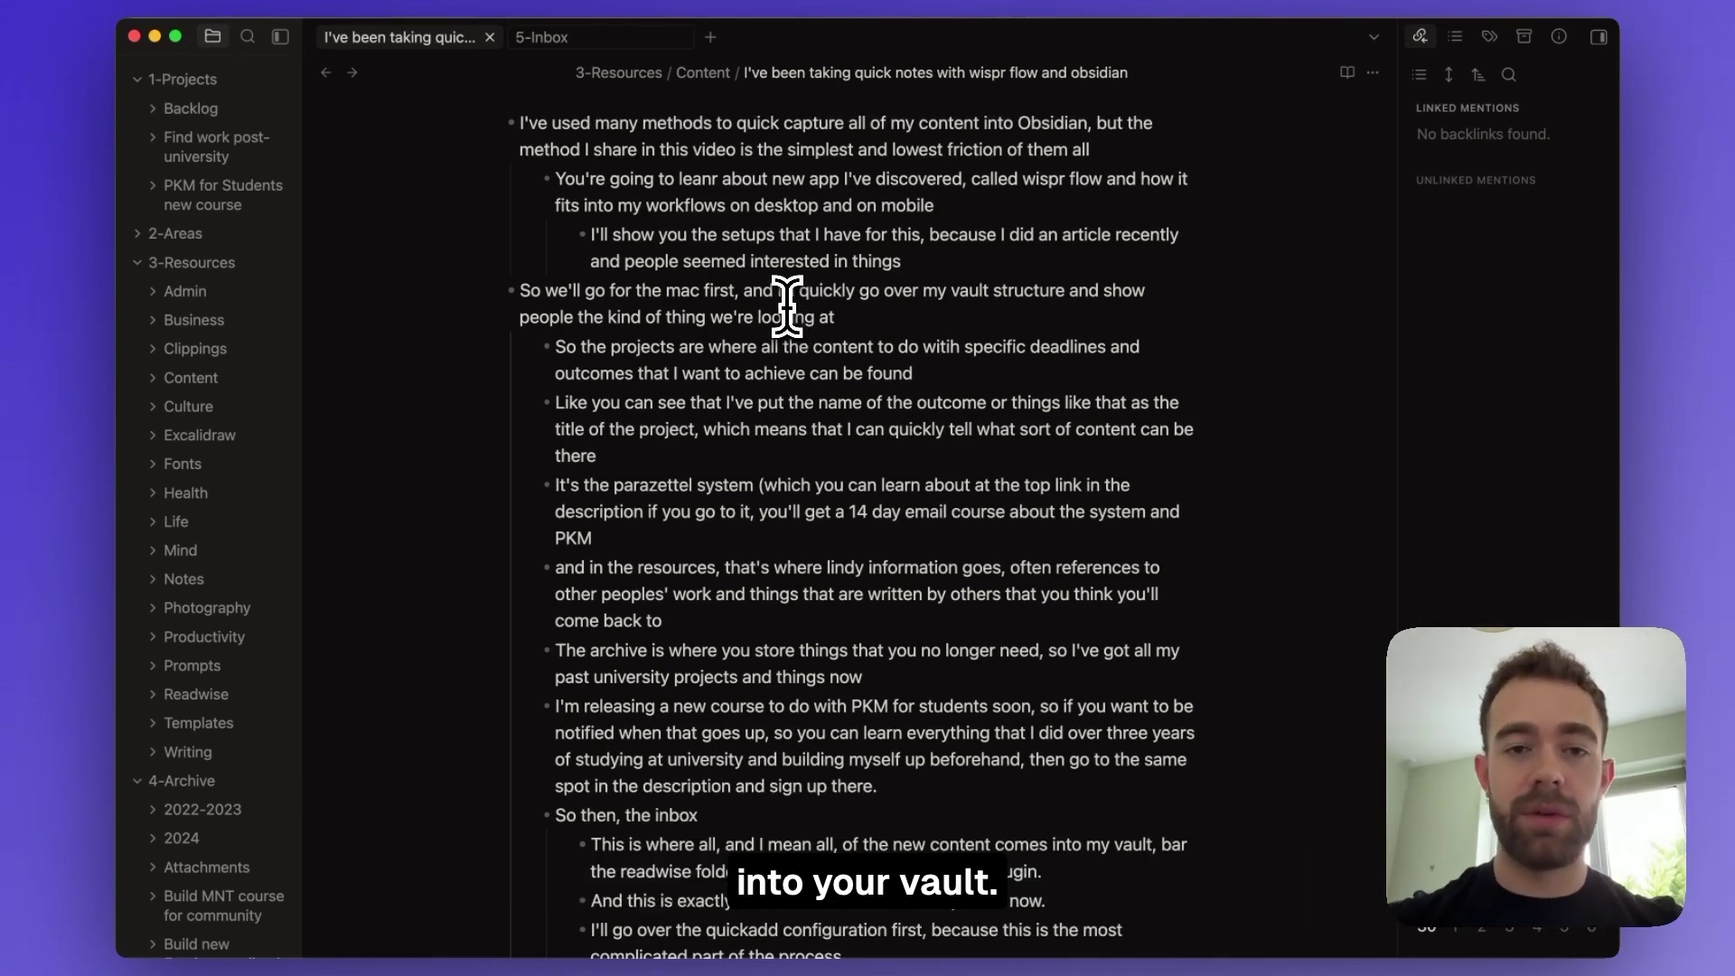
{"action": "left_click", "coordinate": [576, 41]}
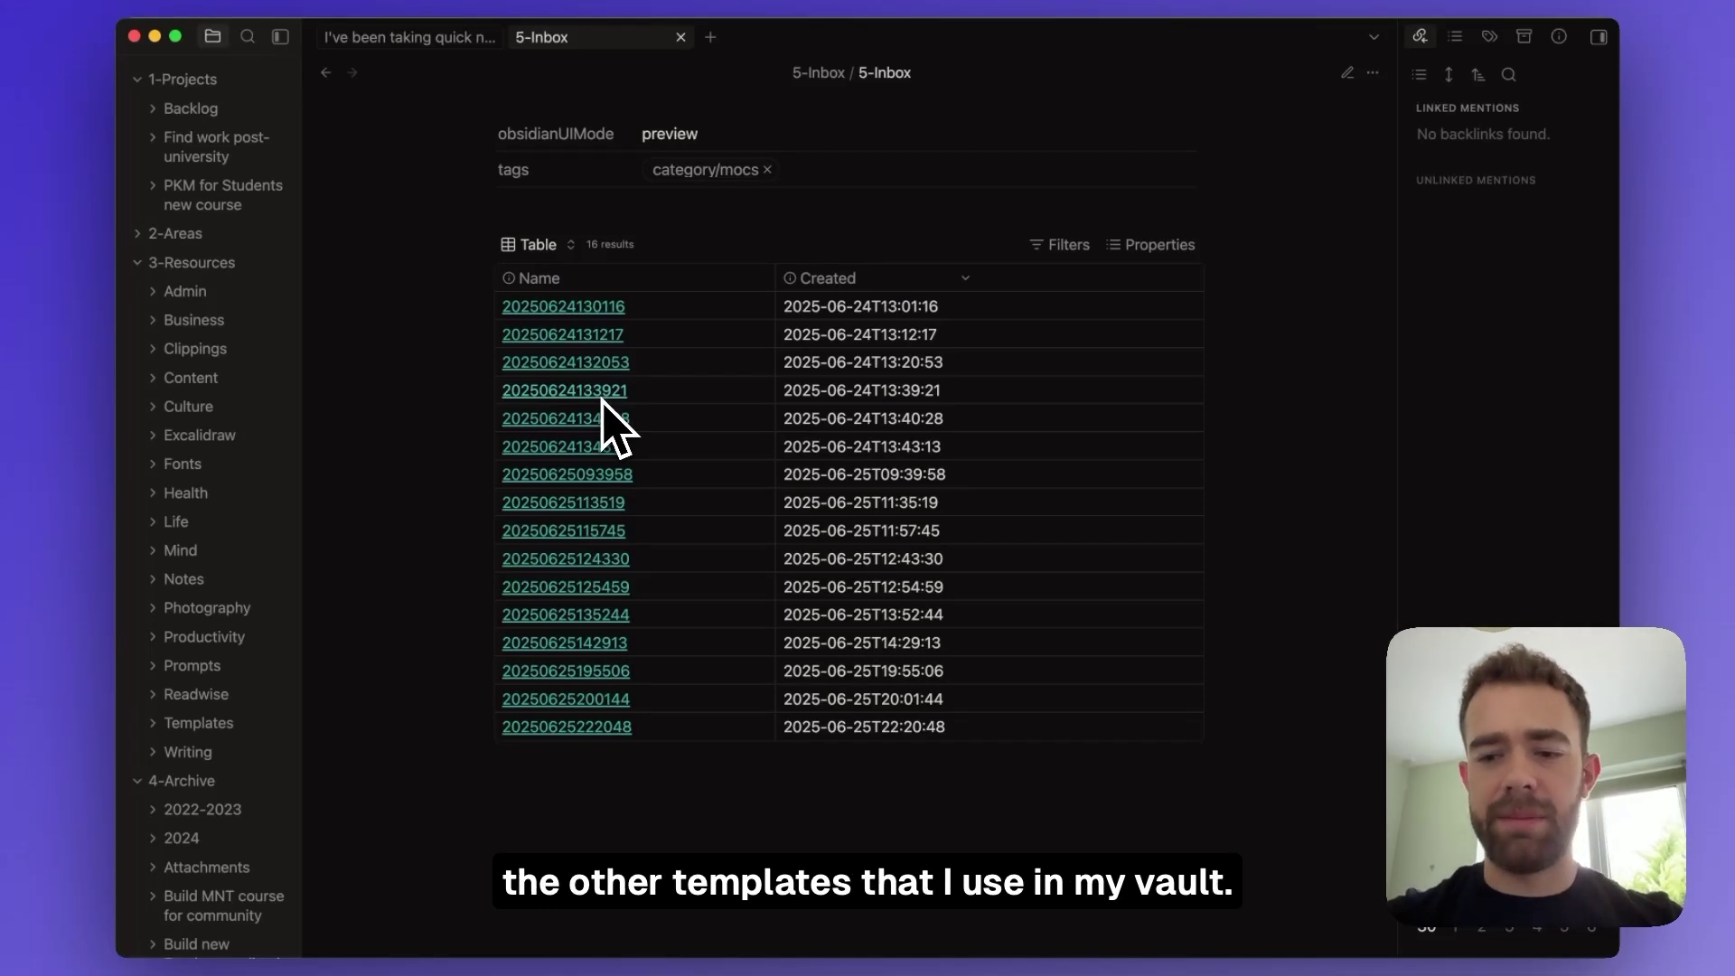
Open the Settings window with Cmd+, on the General options
{"action": "key", "text": "super+comma"}
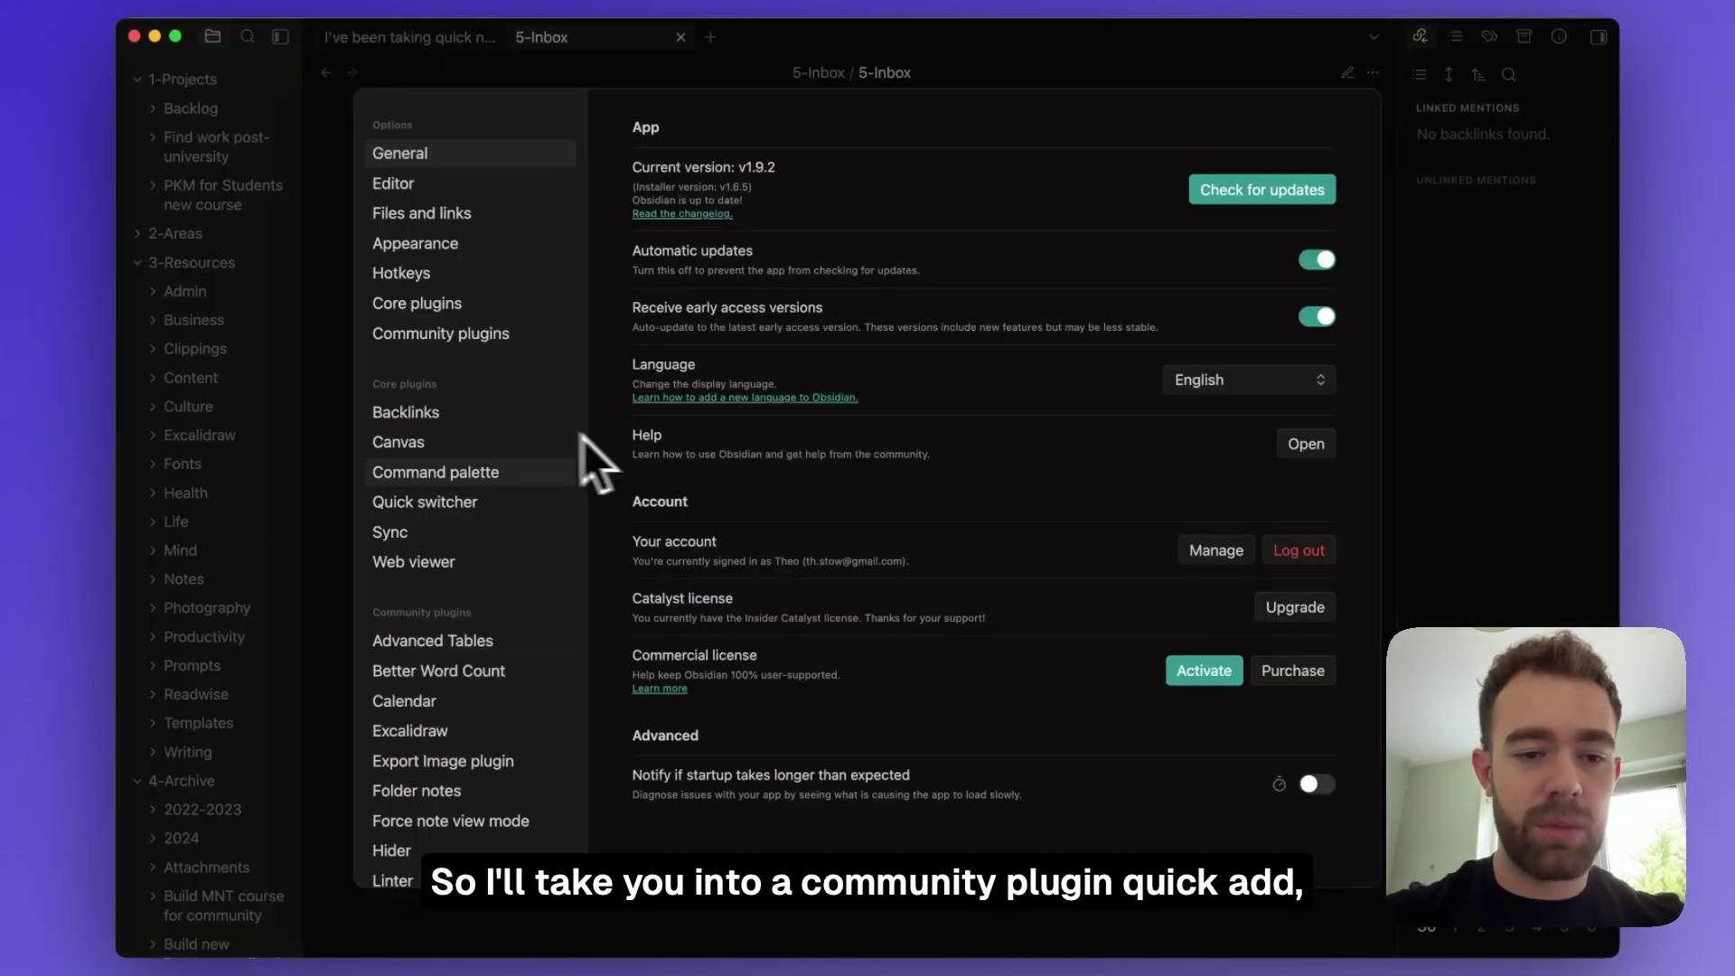
View the QuickAdd plugin settings page
{"action": "scroll", "coordinate": [503, 619], "scroll_direction": "down", "scroll_amount": 5}
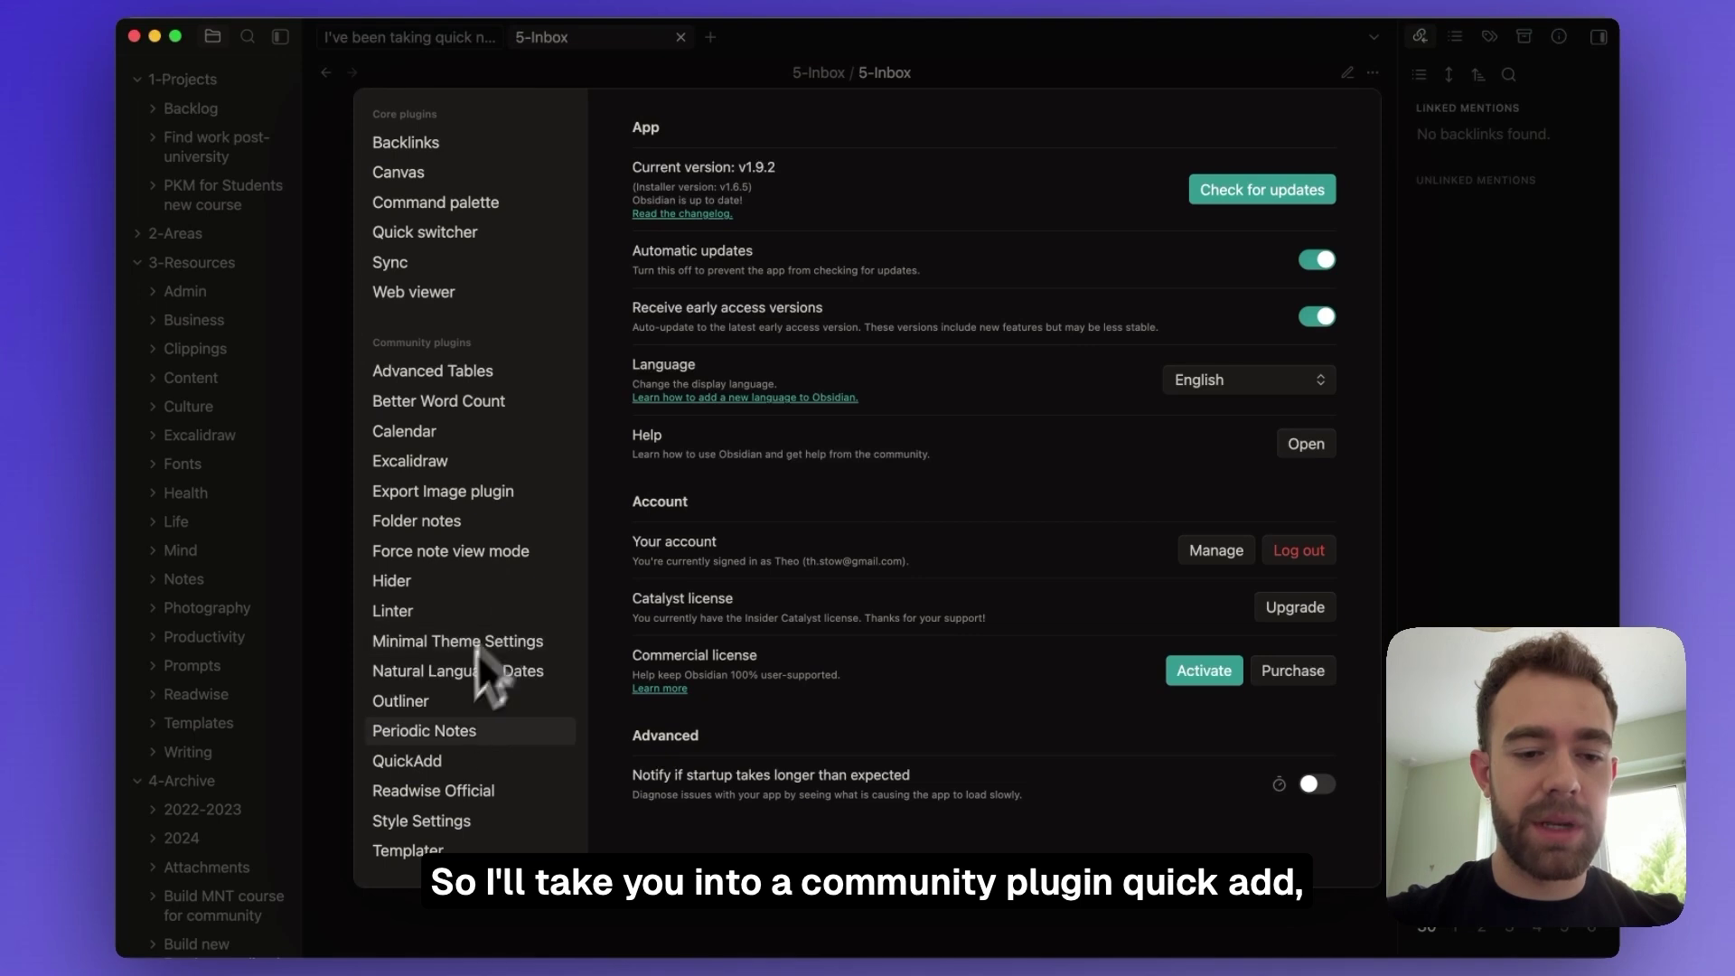
{"action": "left_click", "coordinate": [414, 761]}
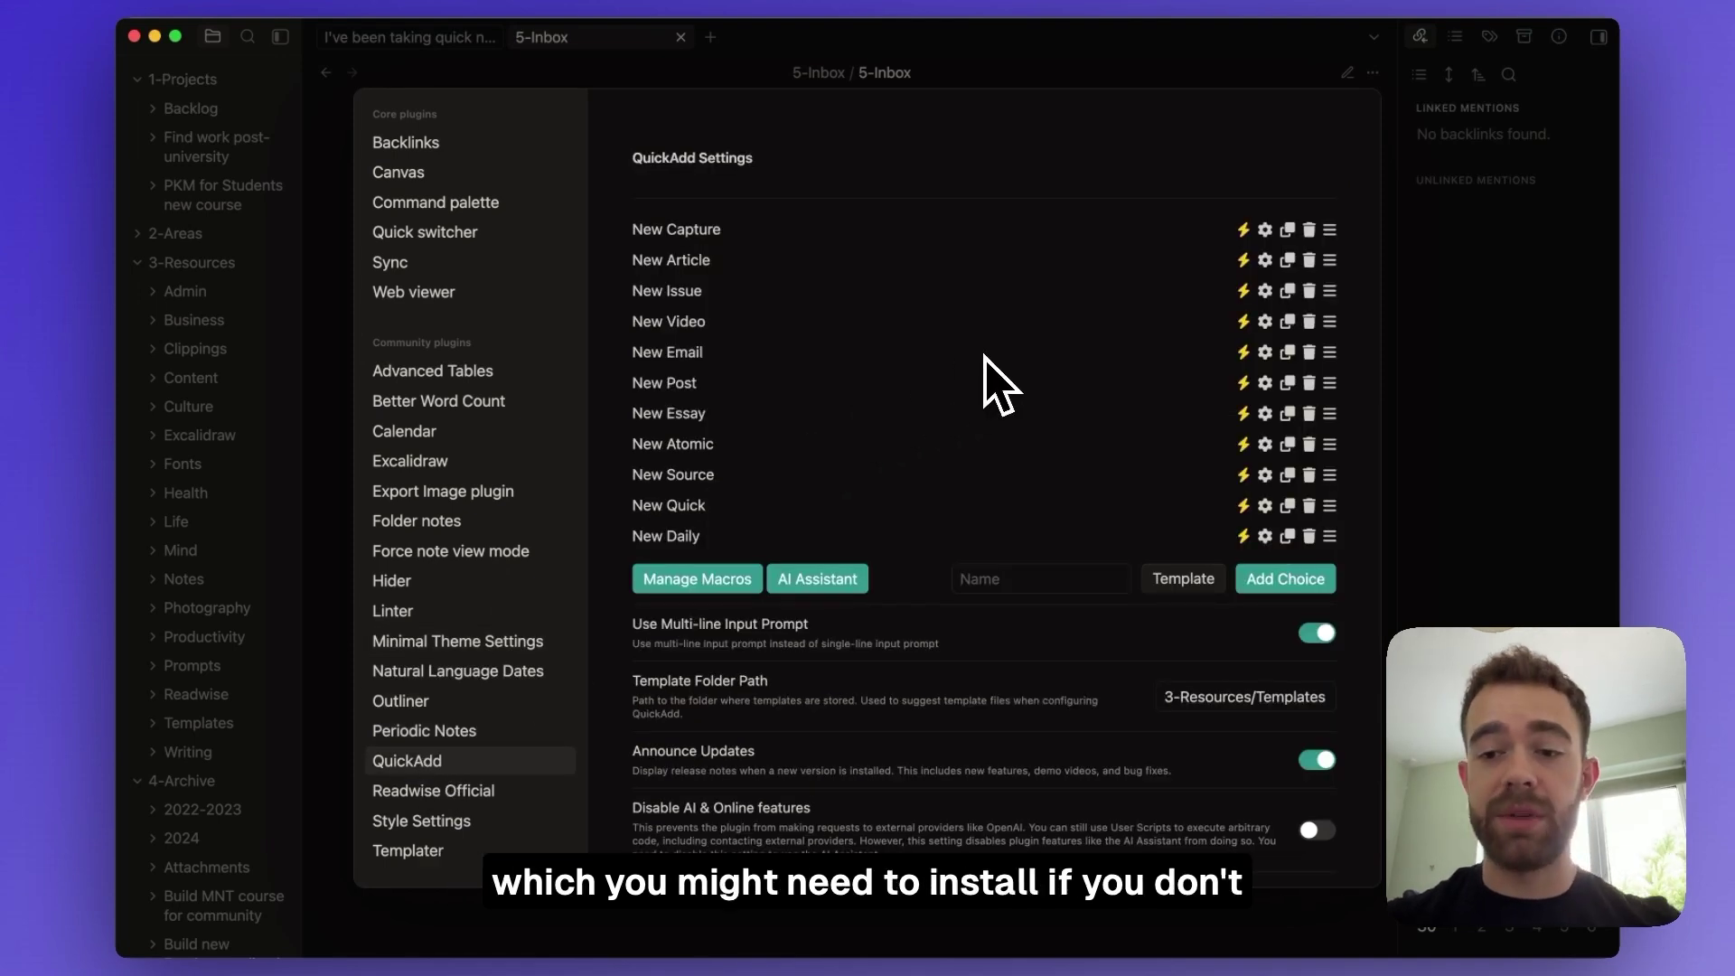
{"action": "scroll", "coordinate": [506, 271], "scroll_direction": "up", "scroll_amount": 3}
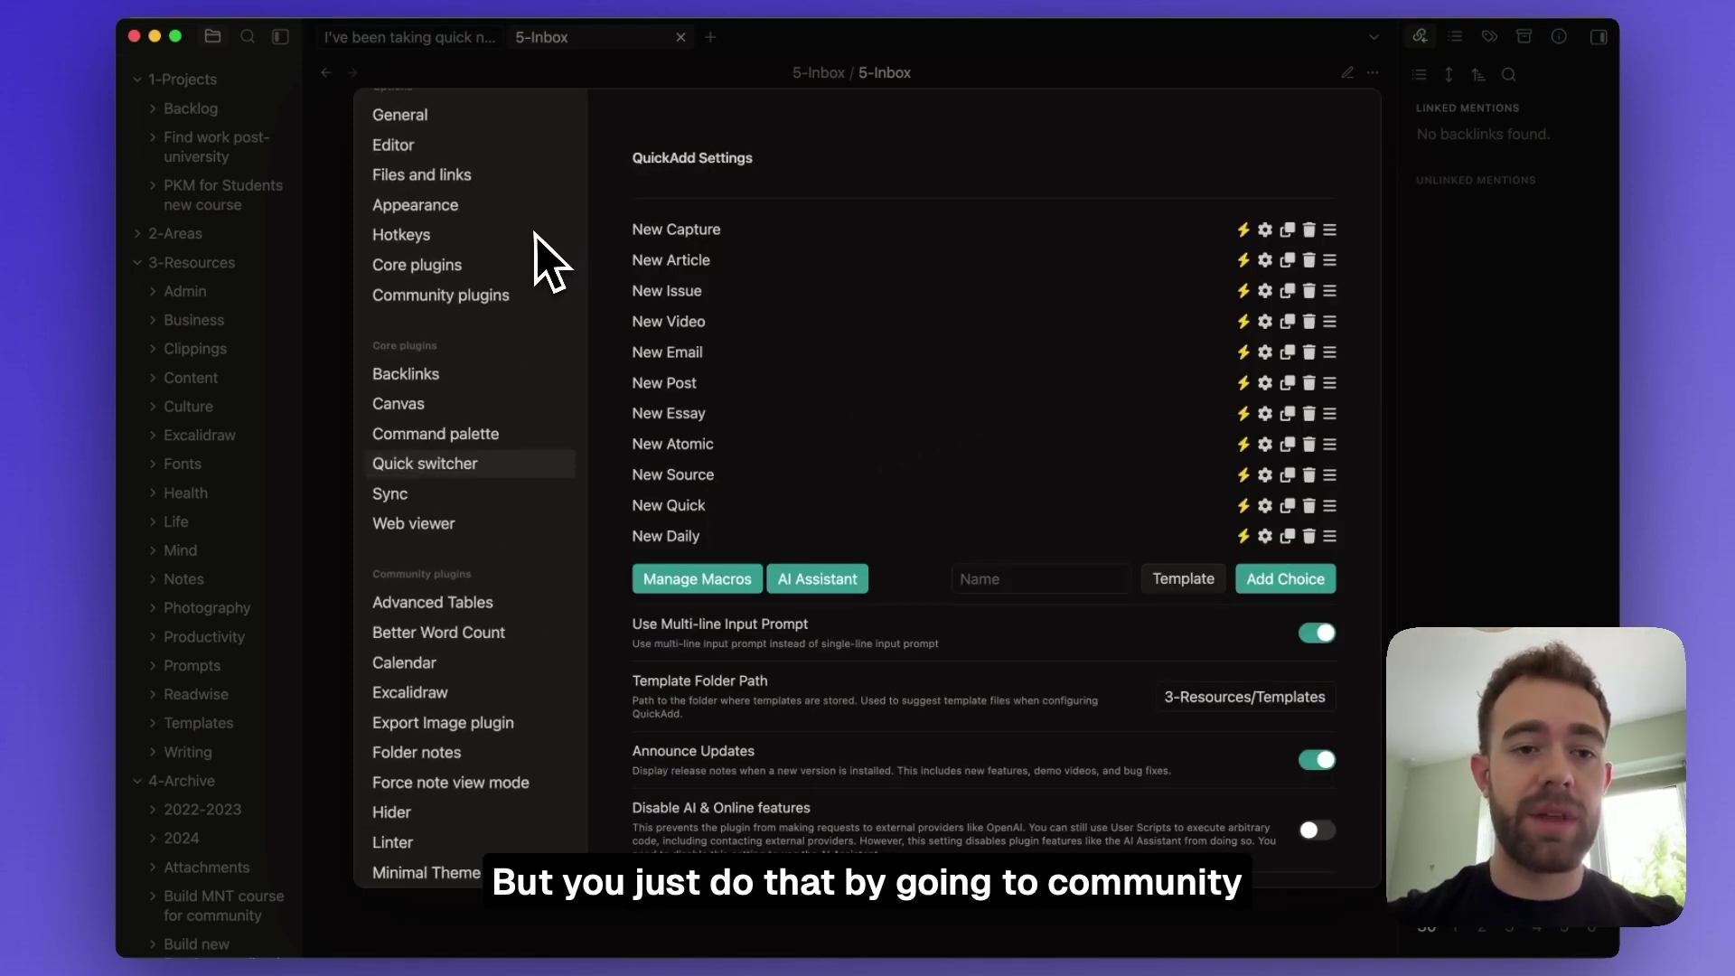
Search the community plugin browser for 'quickadd', showing it as already installed
{"action": "left_click", "coordinate": [488, 295]}
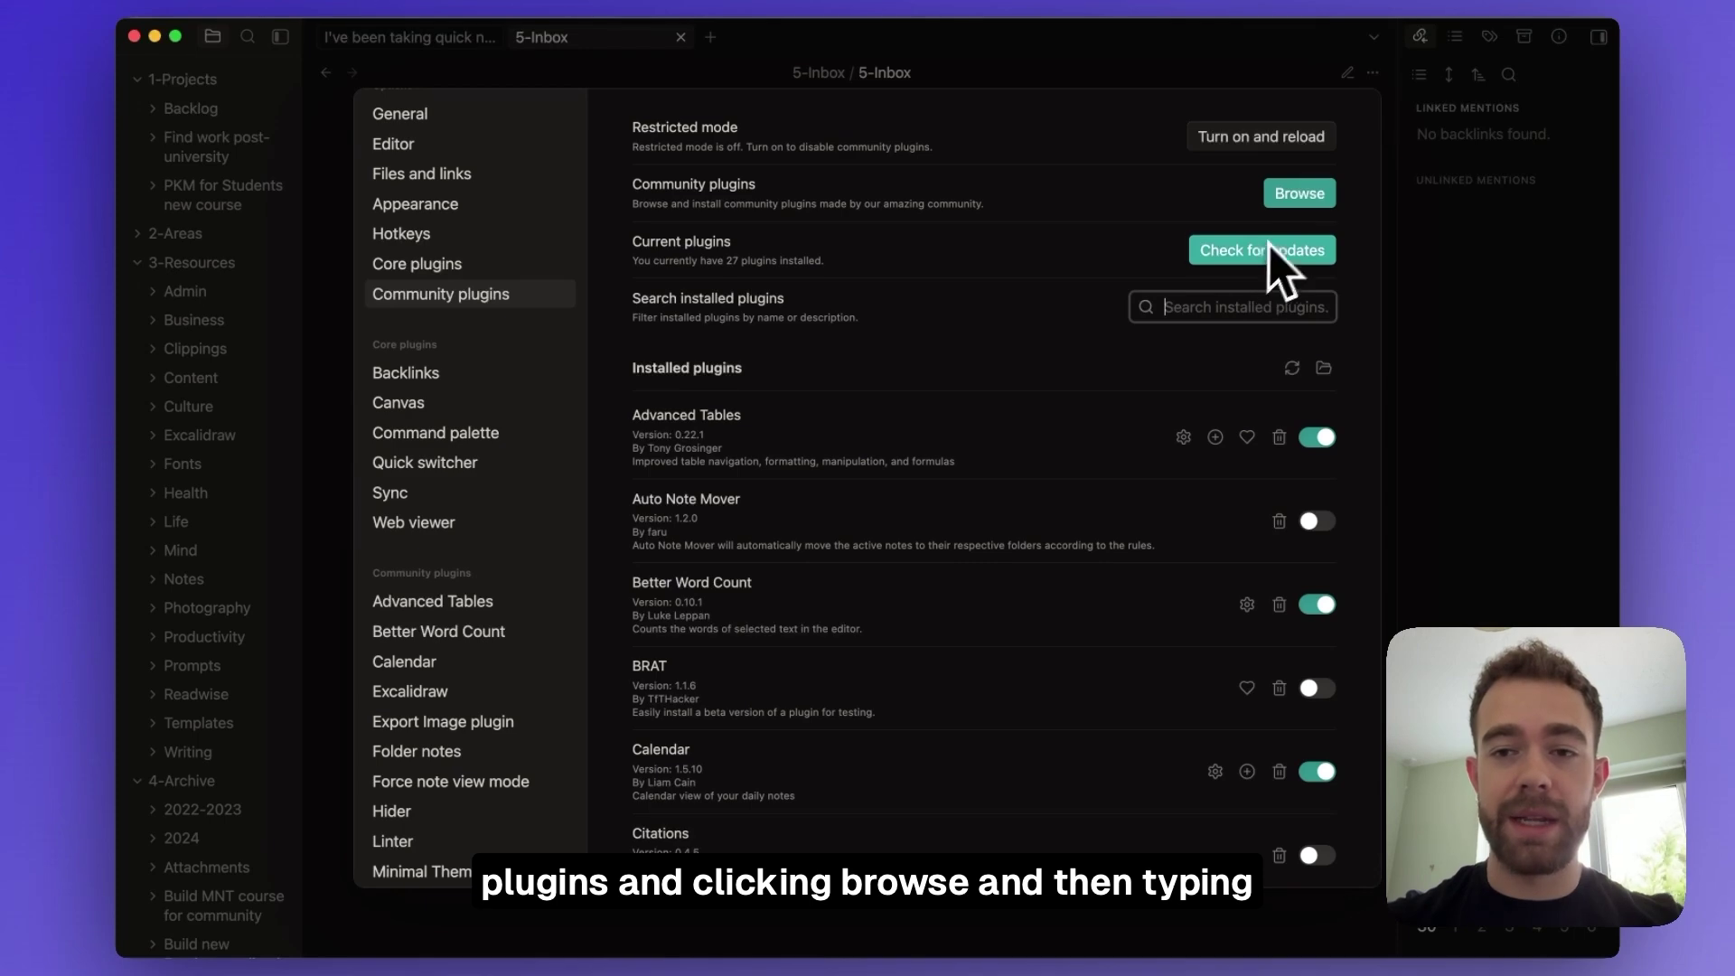
{"action": "left_click", "coordinate": [1306, 194]}
{"action": "type", "text": "quicke"}
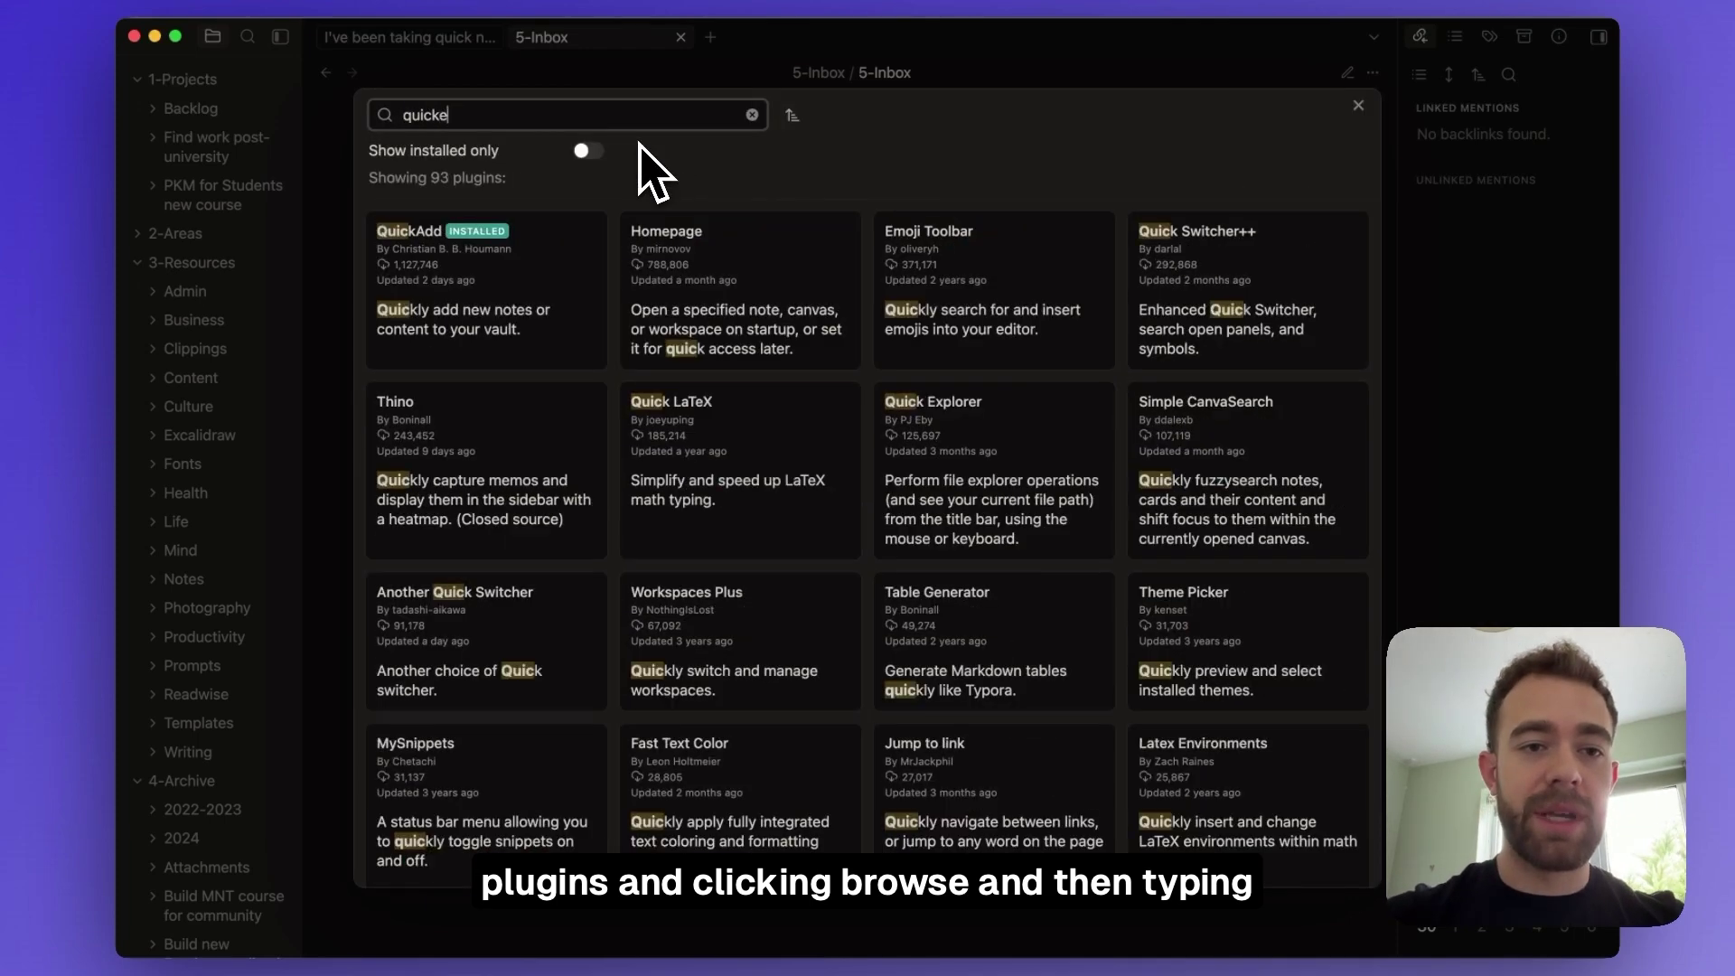
{"action": "key", "text": "BackSpace"}
{"action": "type", "text": "add"}
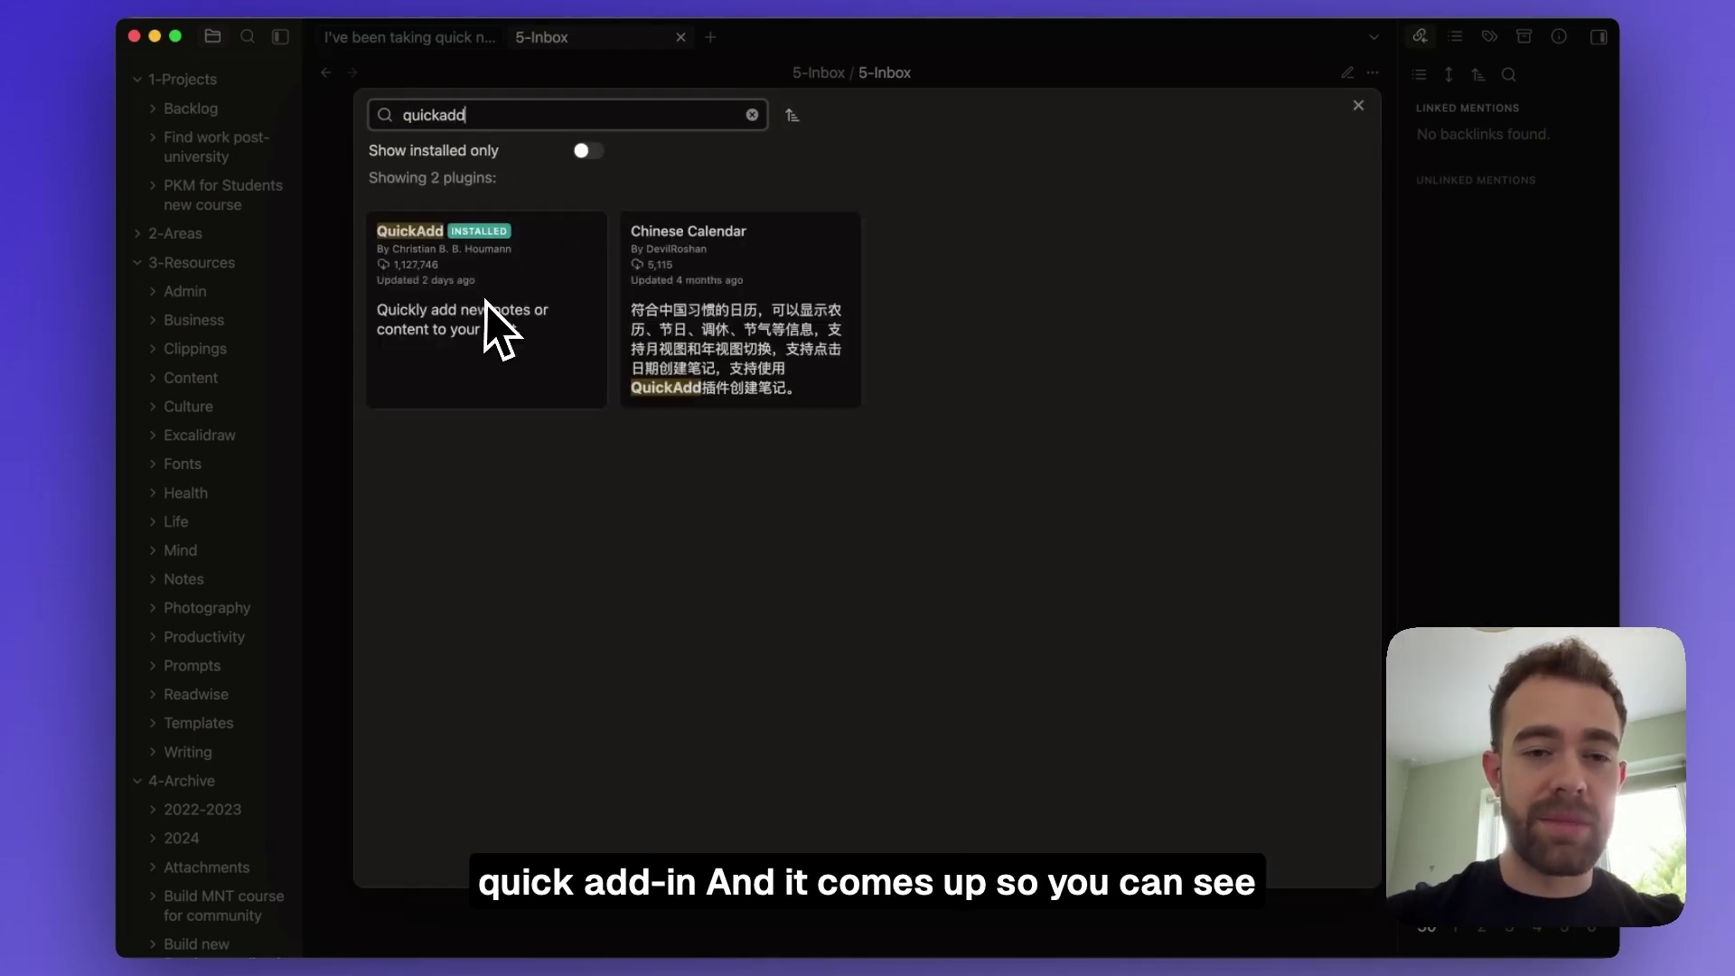
{"action": "key", "text": "BackSpace"}
{"action": "key", "text": "BackSpace"}
{"action": "key", "text": "BackSpace"}
{"action": "key", "text": "BackSpace"}
{"action": "key", "text": "BackSpace"}
{"action": "key", "text": "BackSpace"}
{"action": "key", "text": "BackSpace"}
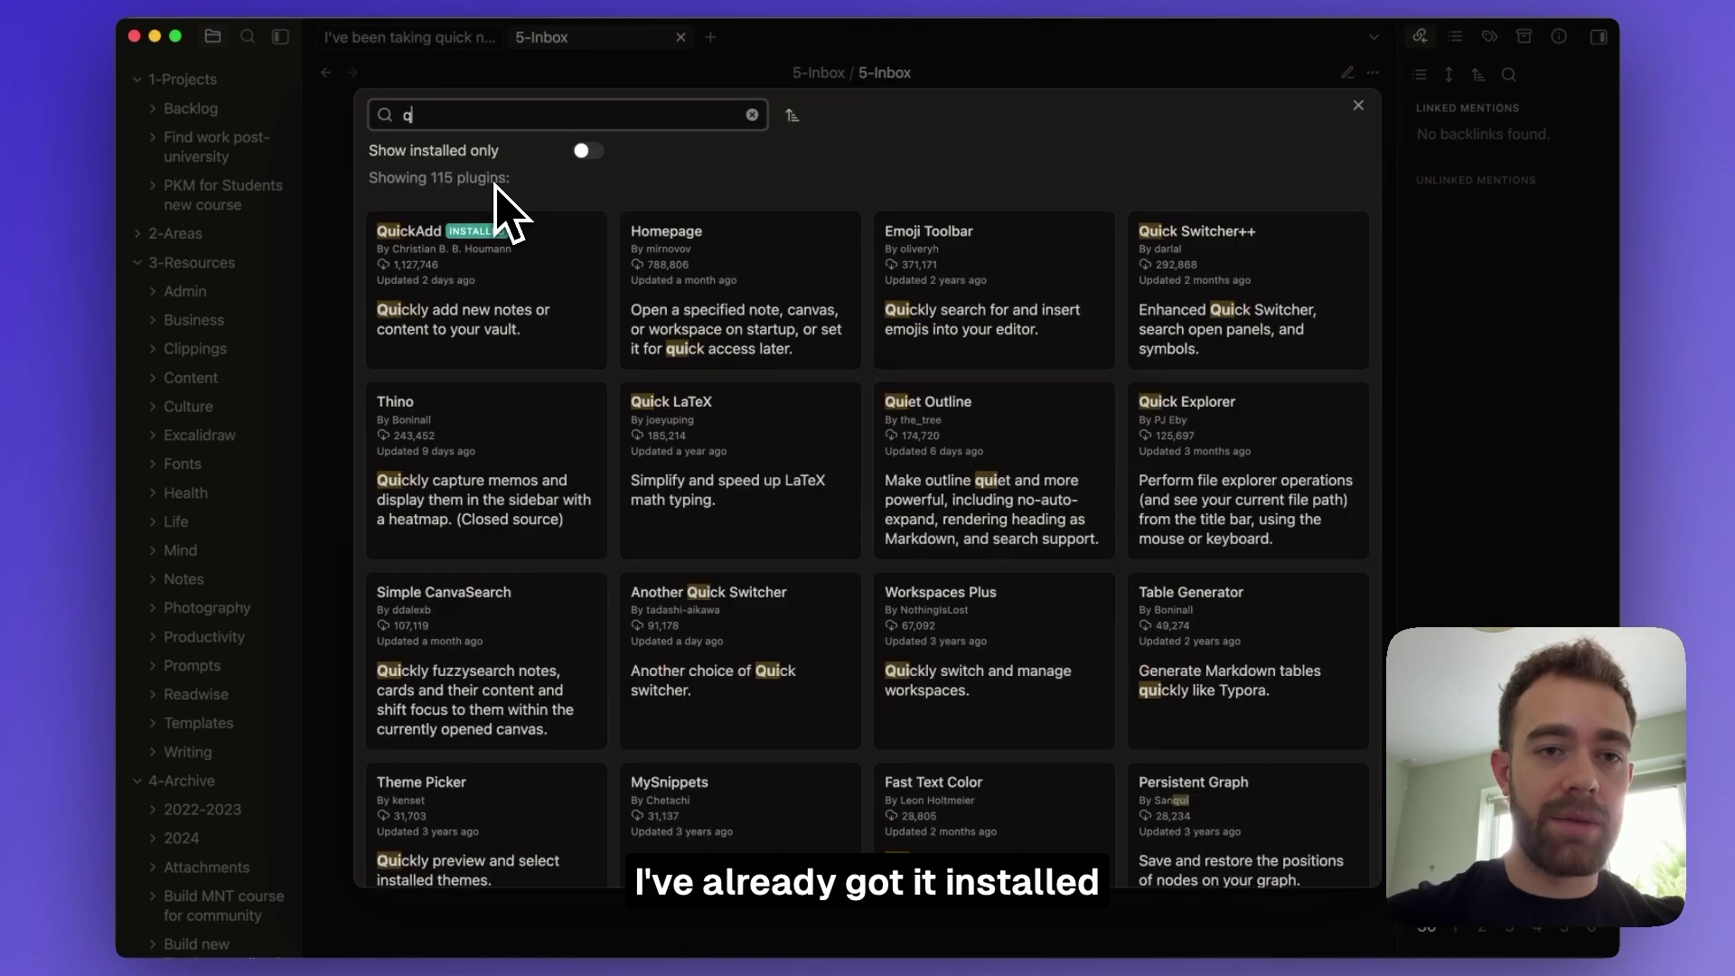